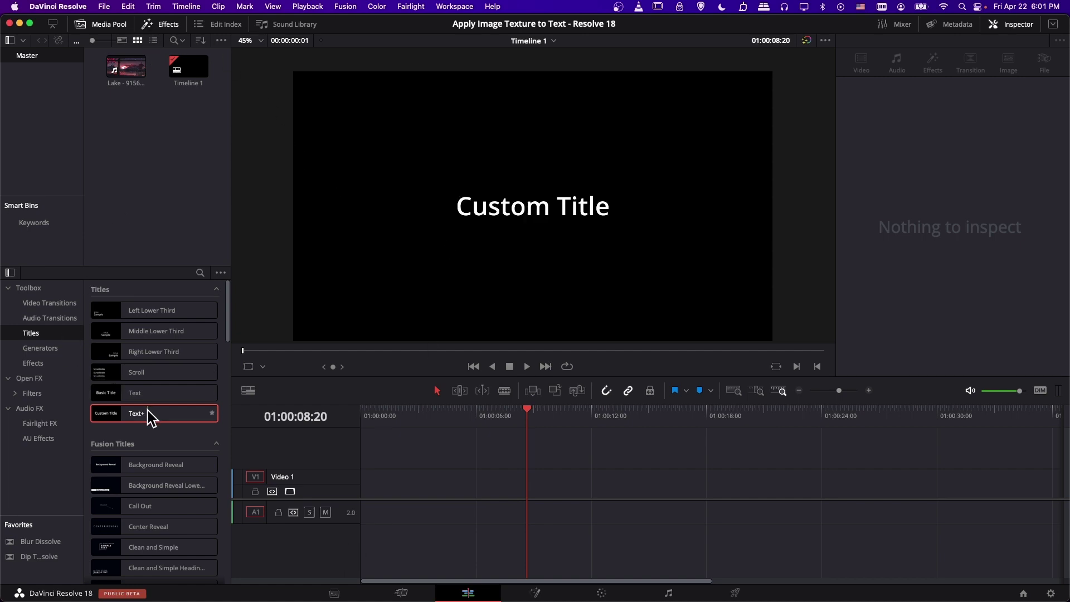
Add a Text+ title to Video 1 and replace Custom Title with 'Tutorial'
{"action": "left_click_drag", "start_coordinate": [155, 415], "coordinate": [357, 490]}
{"action": "left_click", "coordinate": [414, 418]}
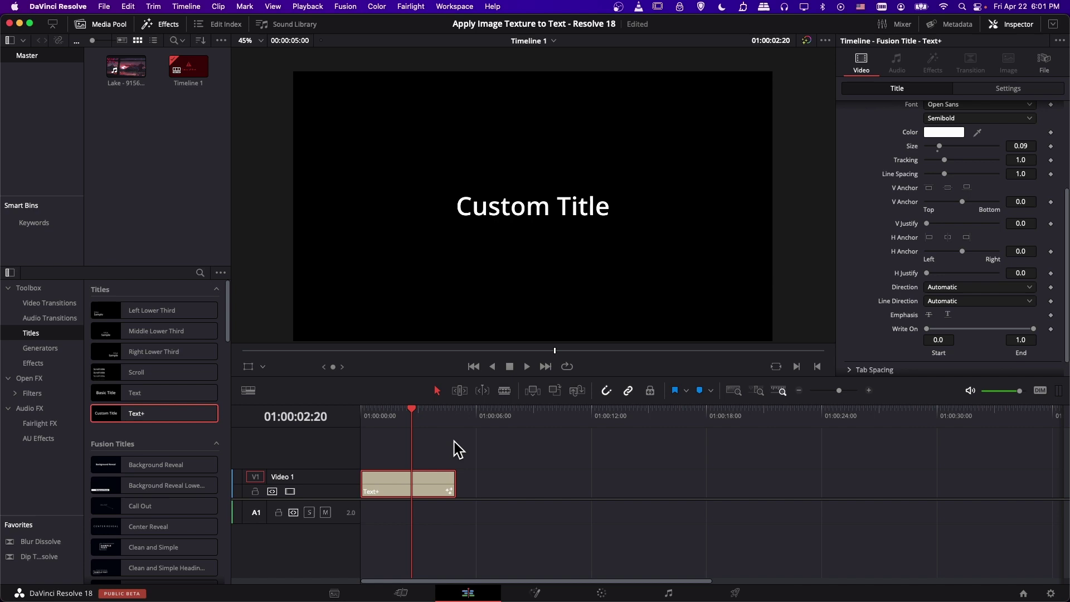
{"action": "triple_click", "coordinate": [926, 174]}
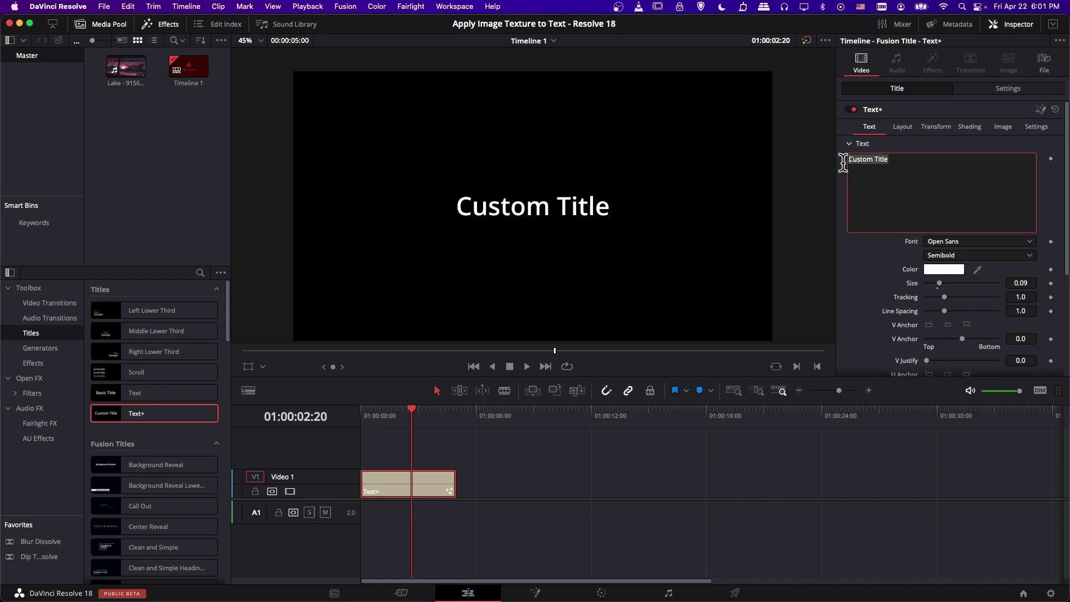
{"action": "type", "text": "Tutorial"}
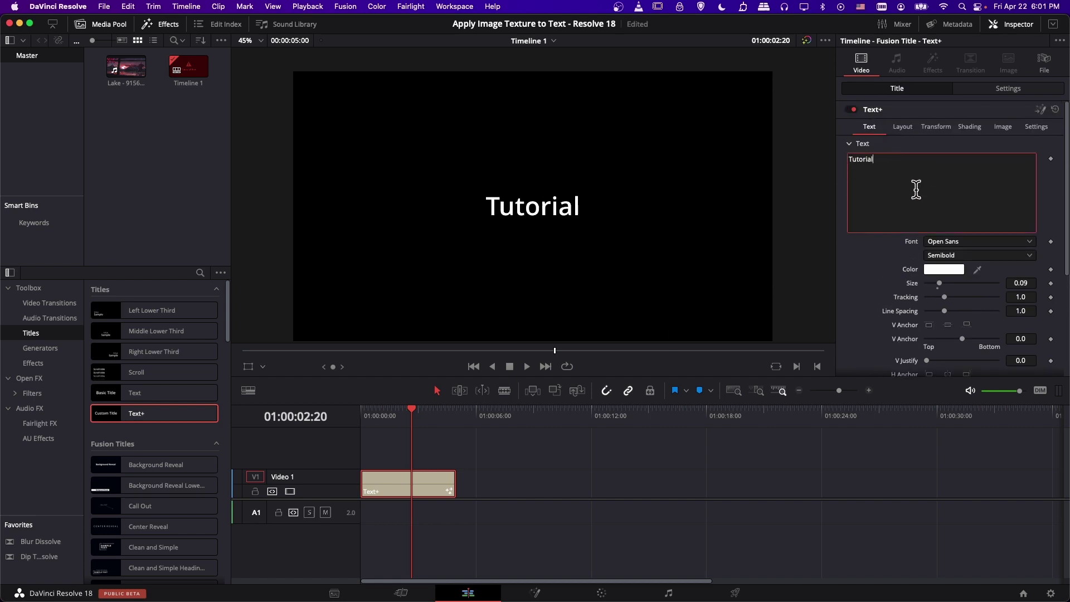
Set the title font to Bebas Neue and raise its size to 0.4016
{"action": "left_click", "coordinate": [950, 242]}
{"action": "scroll", "coordinate": [955, 264], "scroll_direction": "up", "scroll_amount": 15}
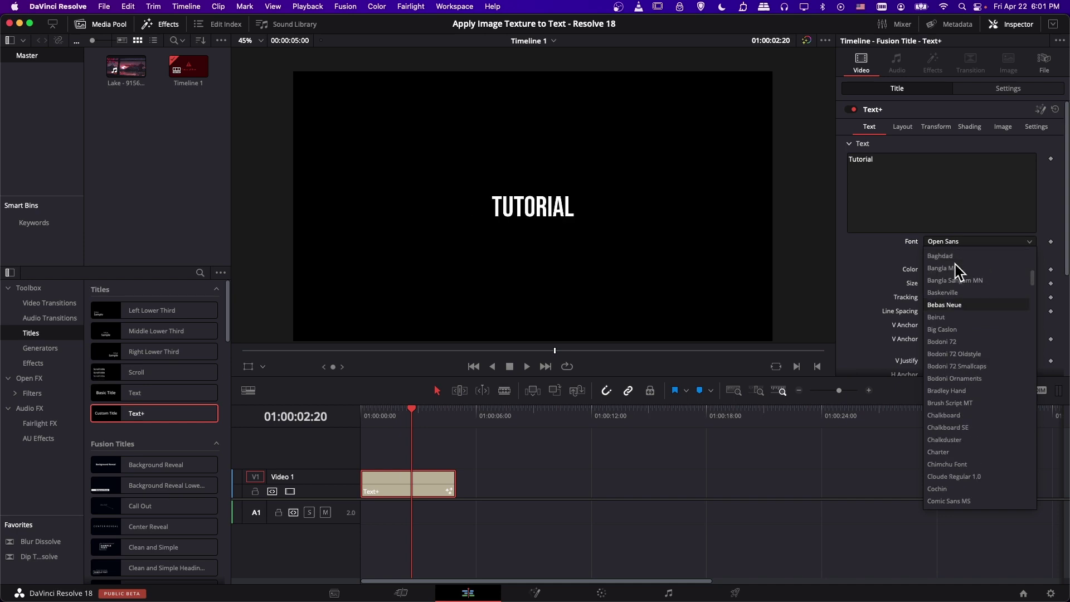
{"action": "left_click", "coordinate": [961, 305]}
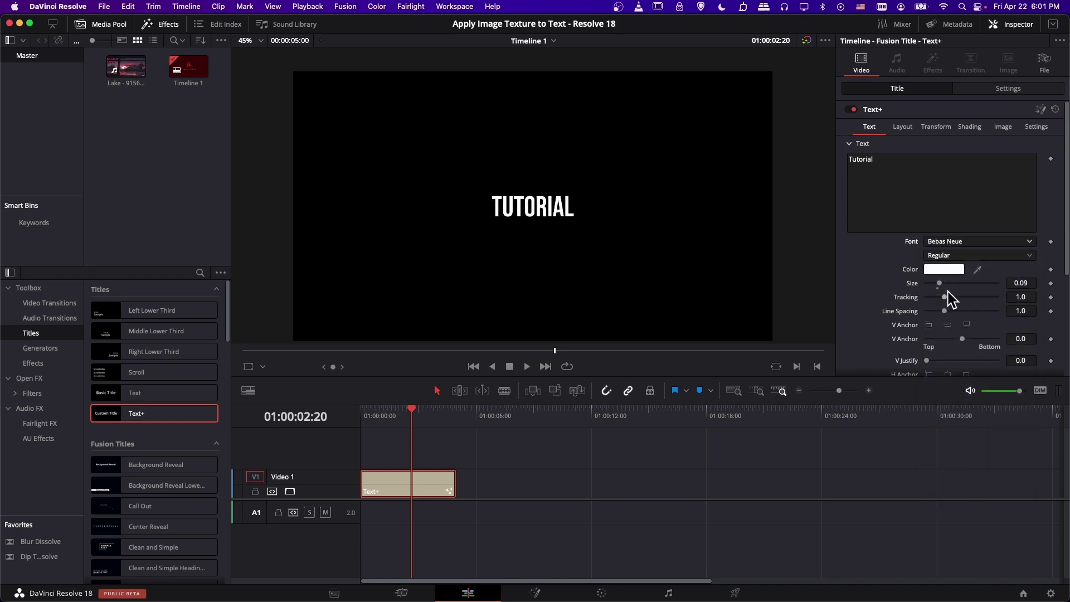
{"action": "left_click_drag", "start_coordinate": [939, 282], "coordinate": [982, 284]}
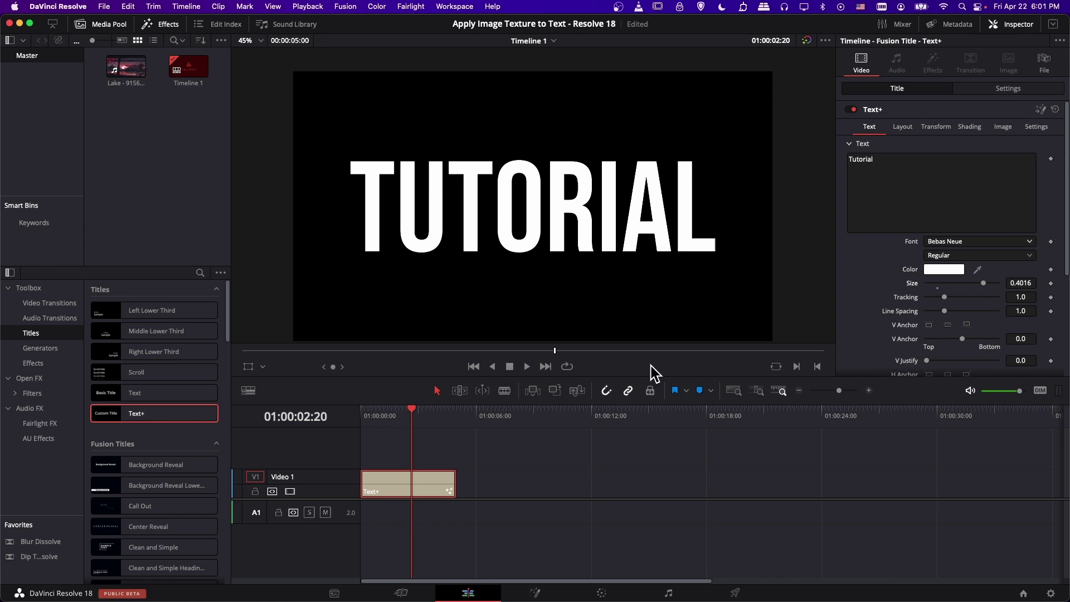
{"action": "left_click_drag", "start_coordinate": [656, 378], "coordinate": [664, 405]}
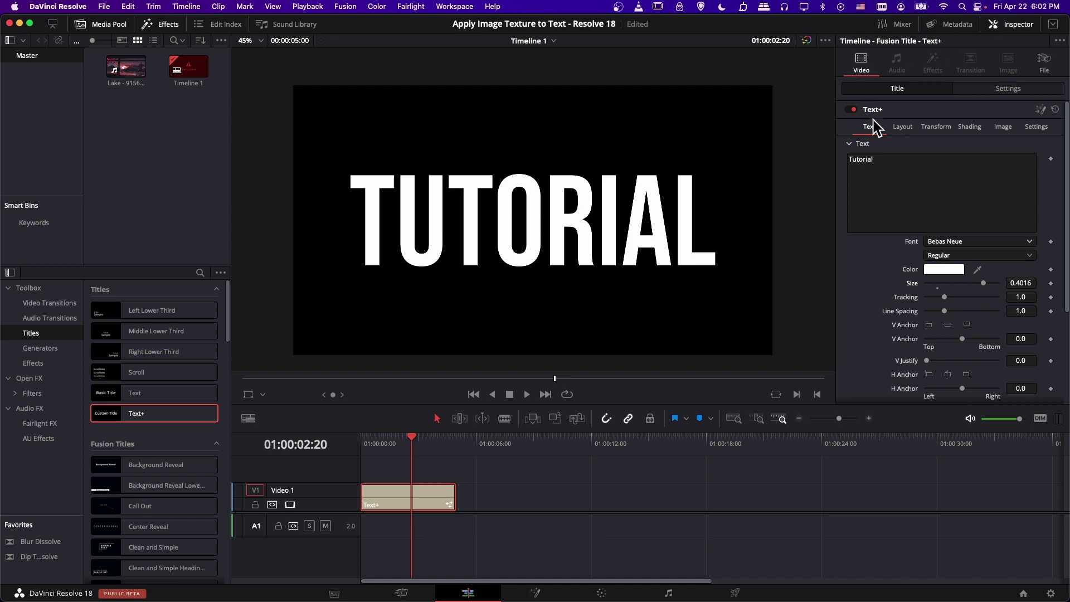
Set the Shading fill type to Image from Clip, using the asphalt texture from Textures
{"action": "left_click", "coordinate": [969, 128]}
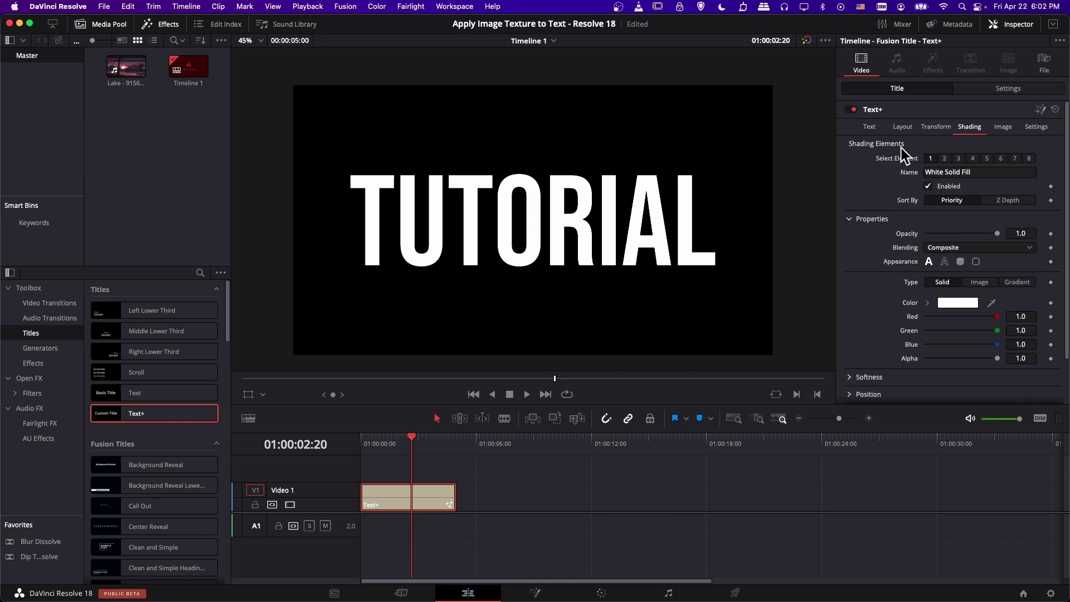
{"action": "scroll", "coordinate": [892, 165], "scroll_direction": "down", "scroll_amount": 3}
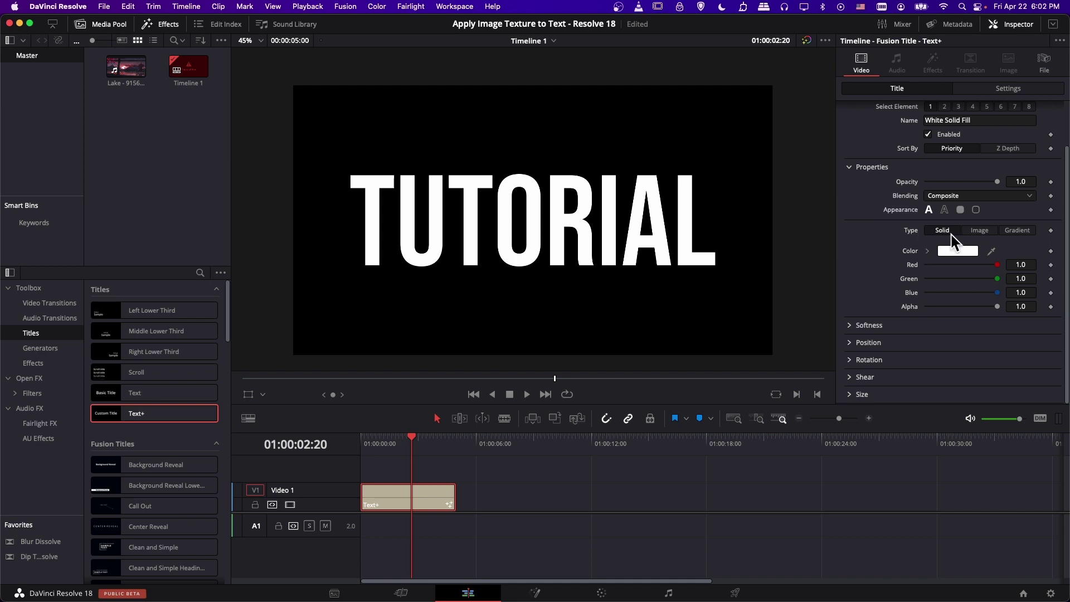
{"action": "left_click", "coordinate": [980, 232]}
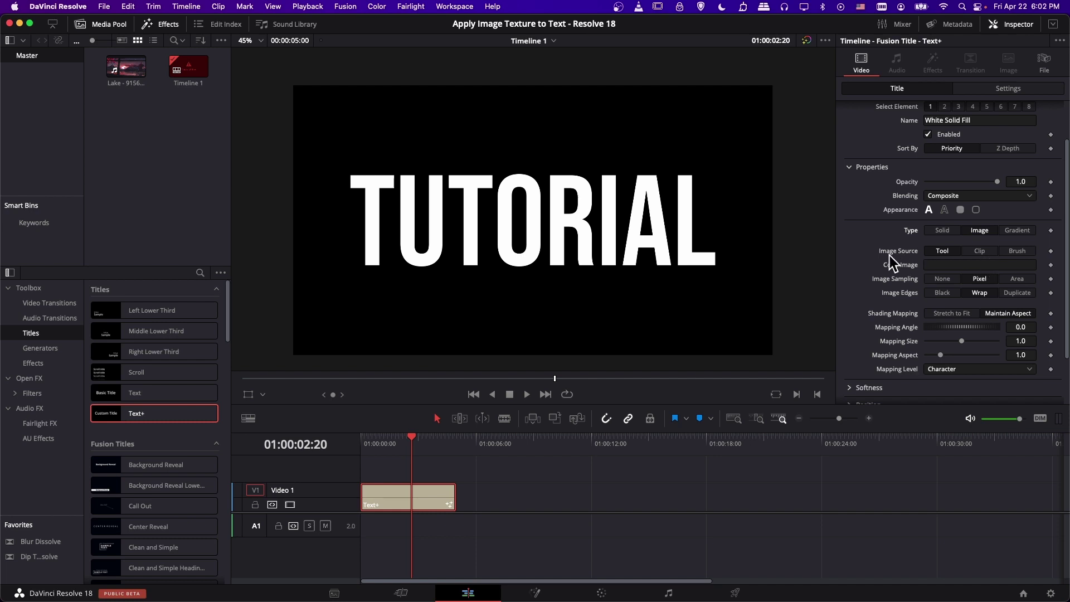
{"action": "left_click", "coordinate": [990, 252]}
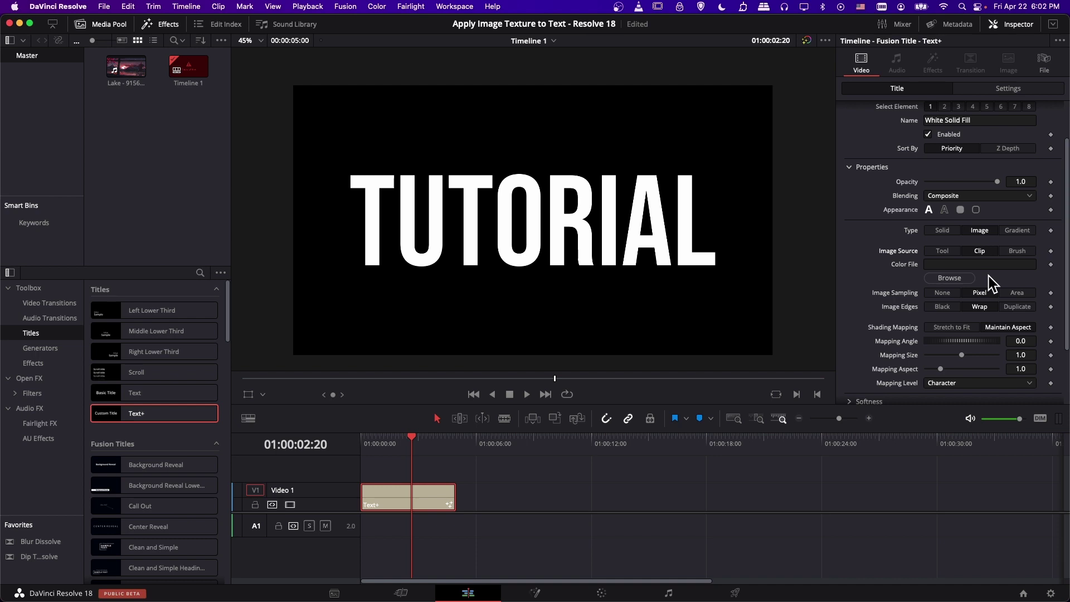
{"action": "left_click", "coordinate": [952, 277]}
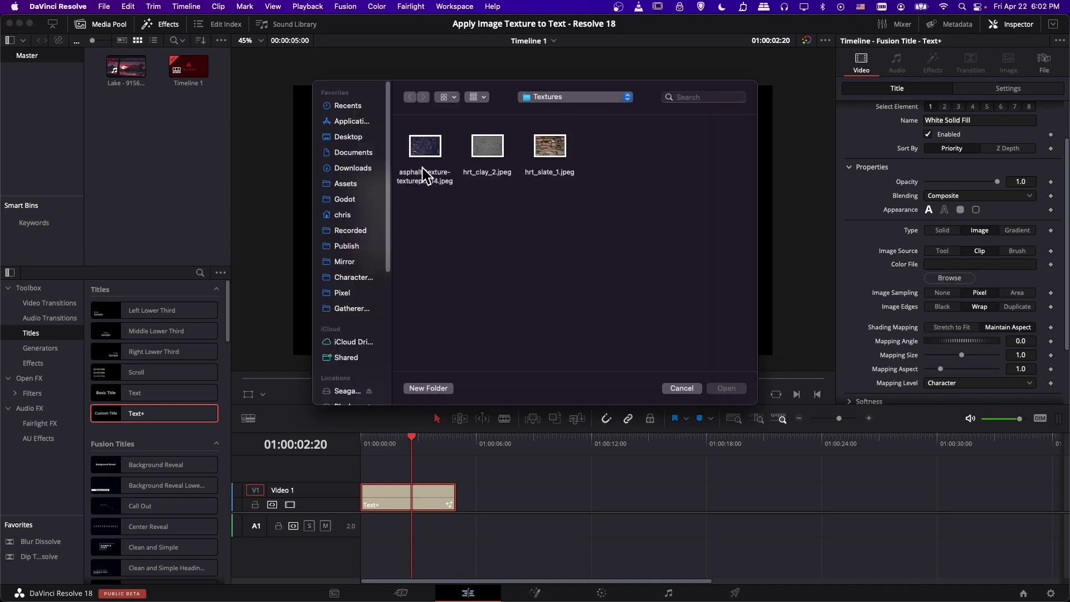
{"action": "left_click_drag", "start_coordinate": [504, 90], "coordinate": [506, 60]}
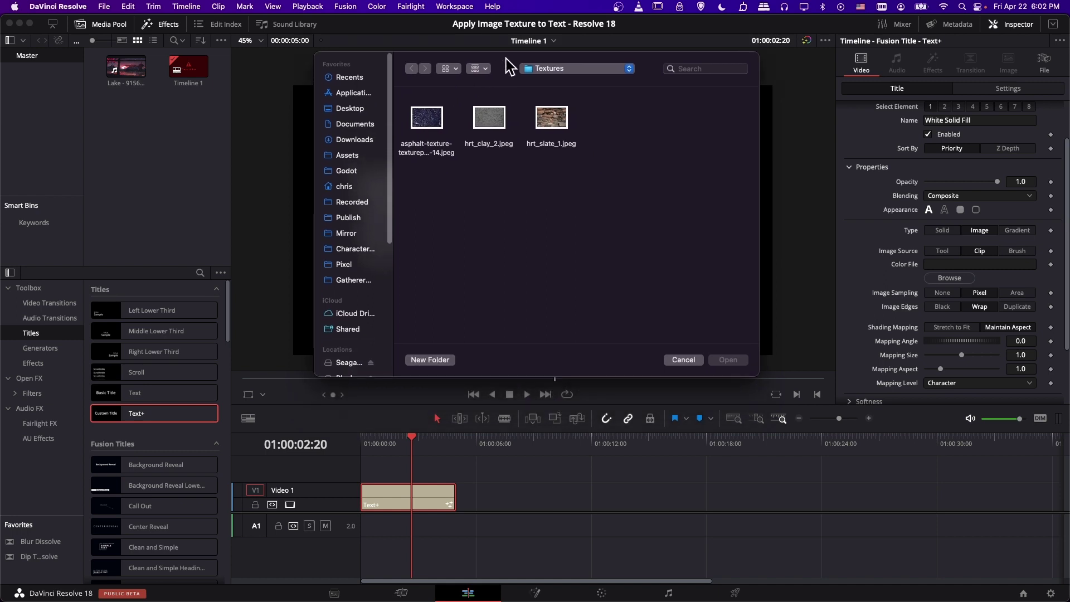
{"action": "double_click", "coordinate": [431, 127]}
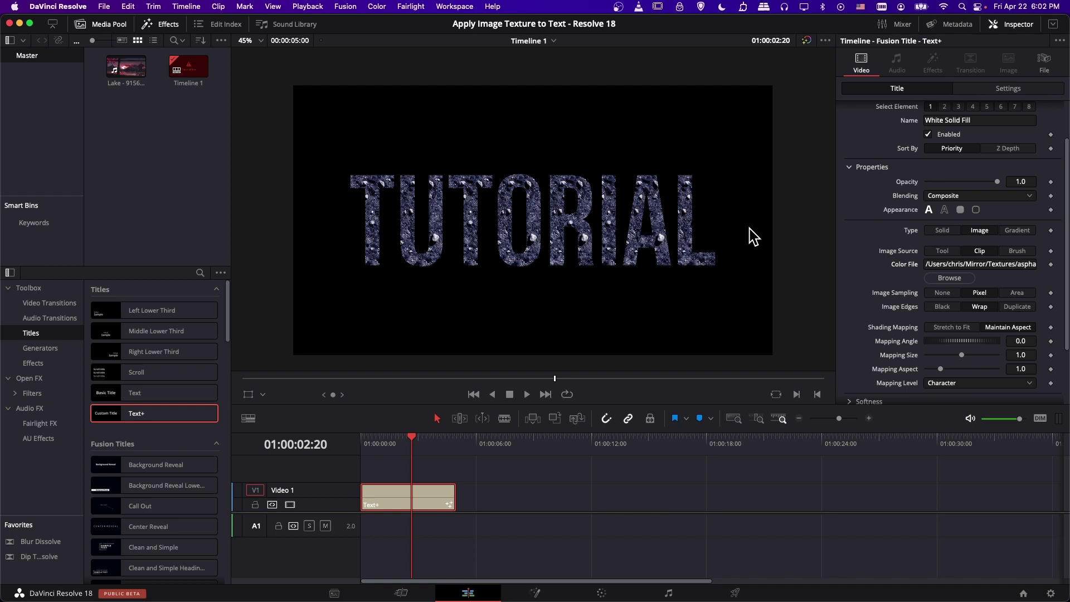
Compare Stretch to Fit with Maintain Aspect mapping for the asphalt fill, ending on Stretch to Fit
{"action": "scroll", "coordinate": [743, 227], "scroll_direction": "down", "scroll_amount": 1}
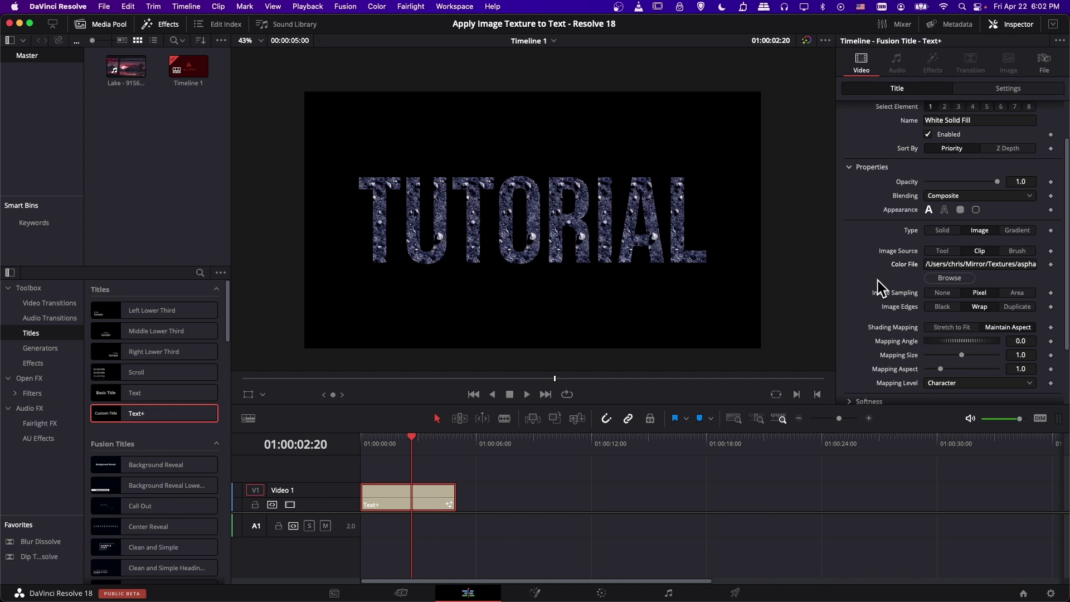
{"action": "scroll", "coordinate": [880, 289], "scroll_direction": "down", "scroll_amount": 2}
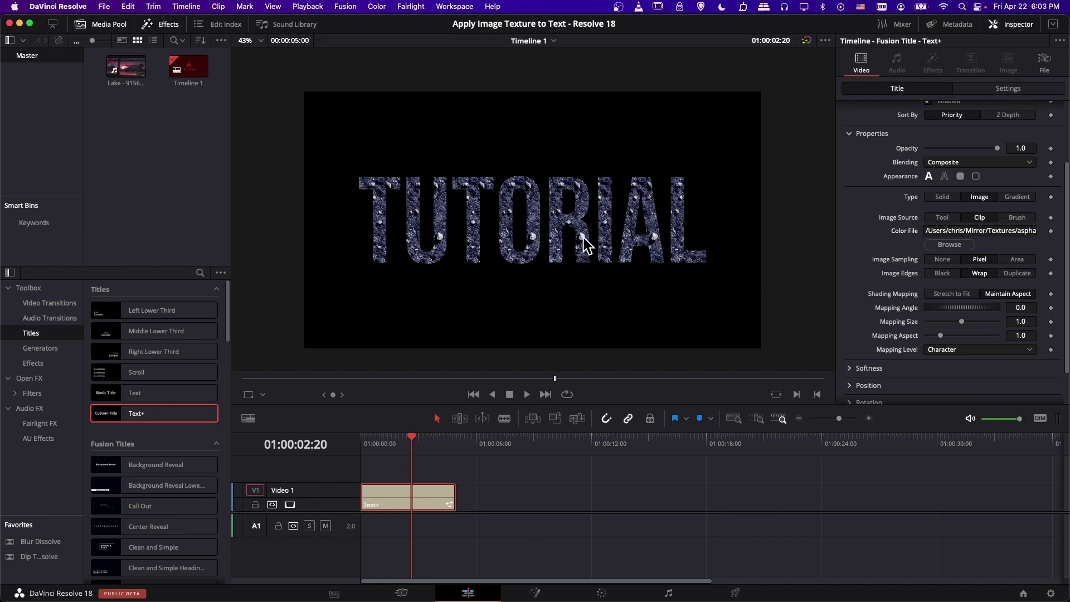
{"action": "scroll", "coordinate": [563, 183], "scroll_direction": "up", "scroll_amount": 10}
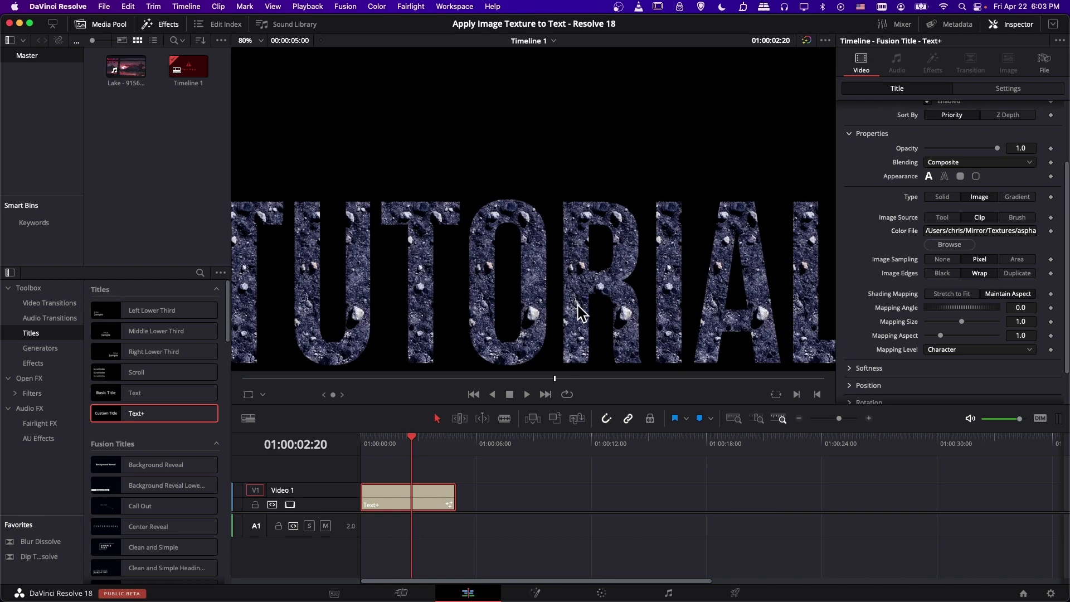
{"action": "scroll", "coordinate": [580, 309], "scroll_direction": "down", "scroll_amount": 5}
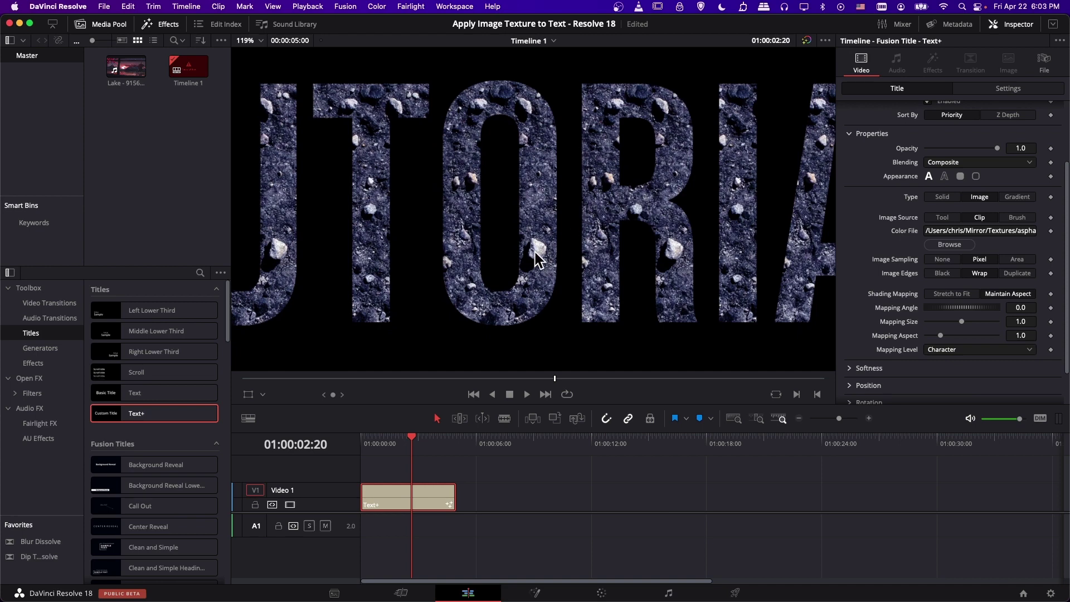
{"action": "left_click", "coordinate": [937, 295]}
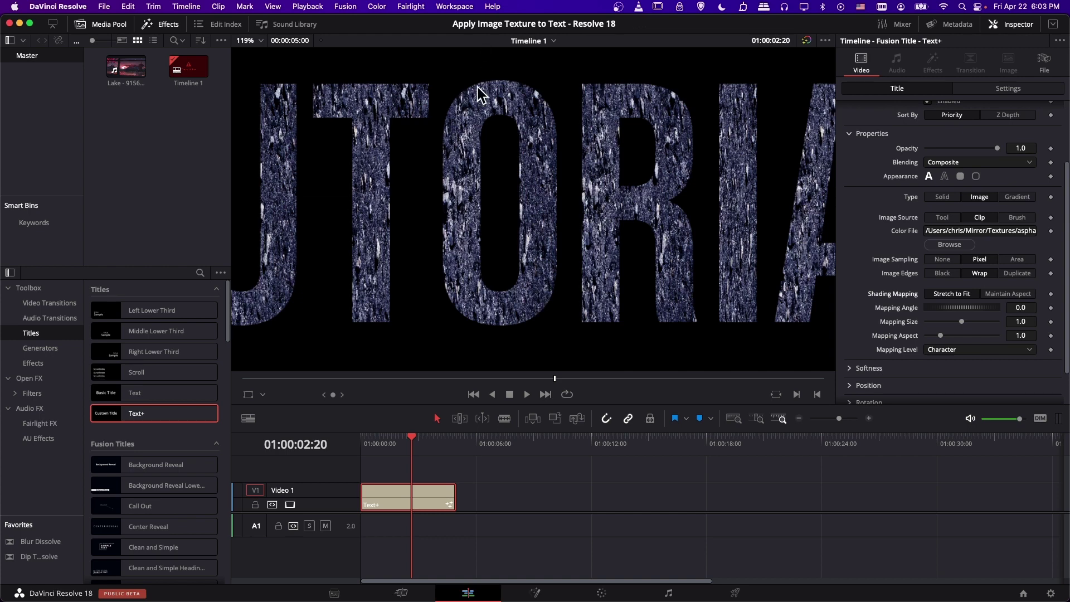
{"action": "scroll", "coordinate": [574, 127], "scroll_direction": "down", "scroll_amount": 3}
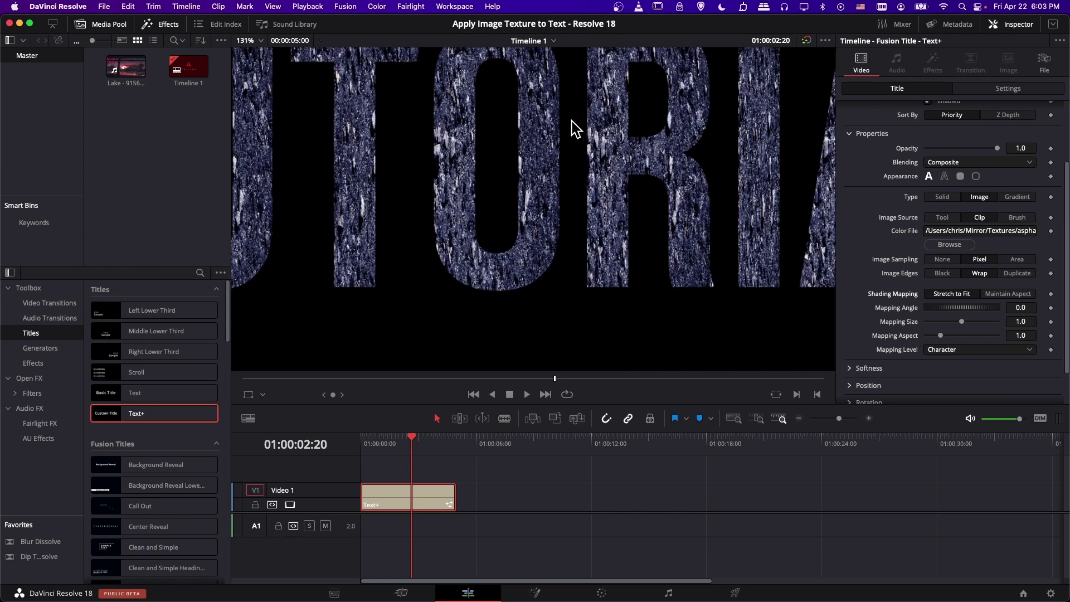
{"action": "left_click_drag", "start_coordinate": [572, 121], "coordinate": [574, 176]}
{"action": "scroll", "coordinate": [575, 176], "scroll_direction": "down", "scroll_amount": 2}
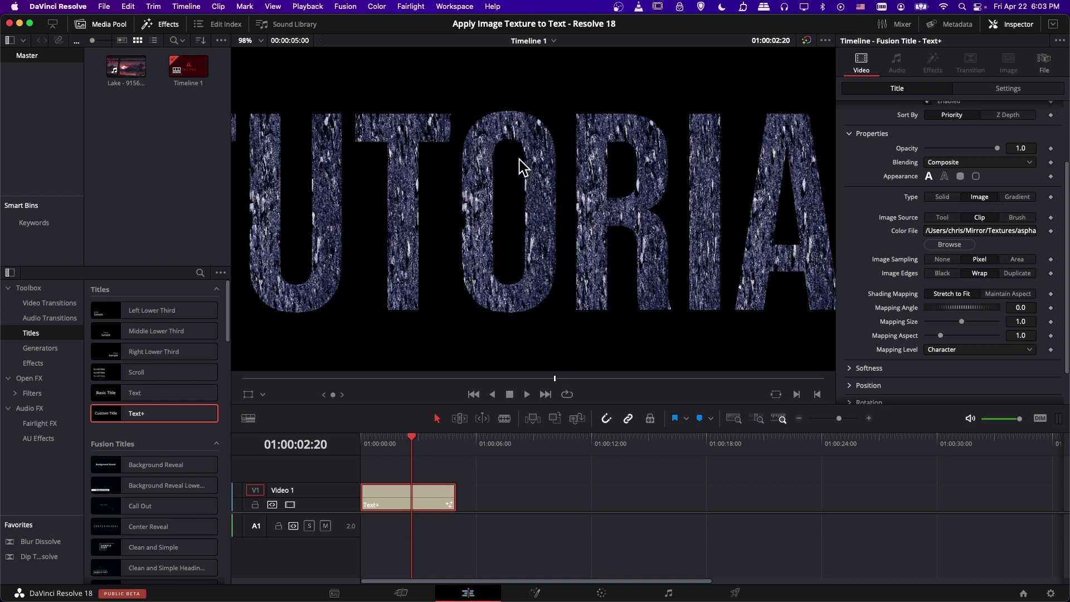
{"action": "left_click", "coordinate": [1007, 295]}
{"action": "key", "text": "shift+z"}
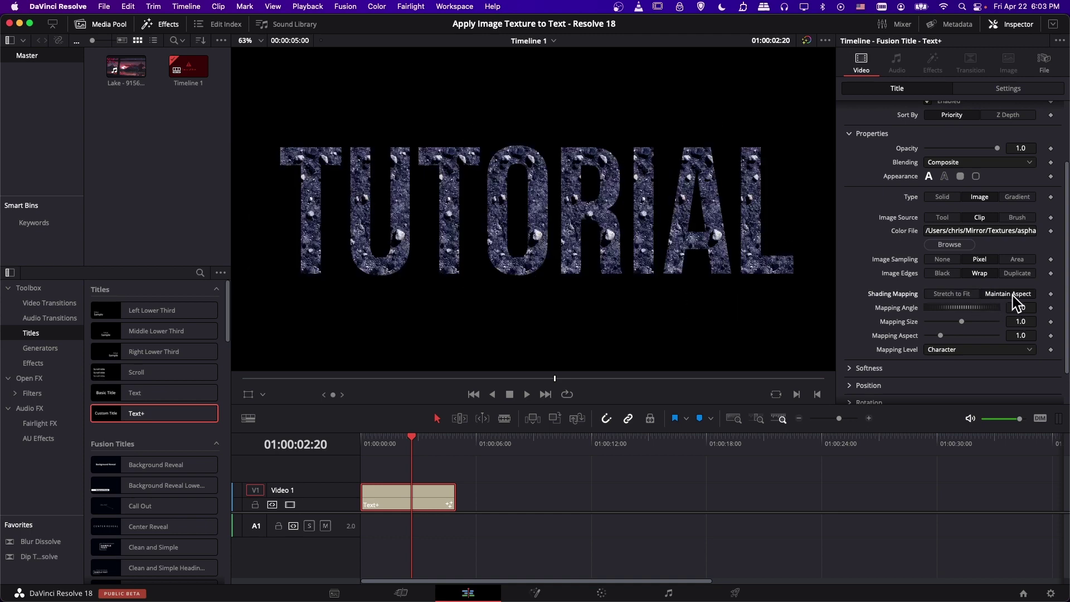
{"action": "left_click", "coordinate": [960, 292]}
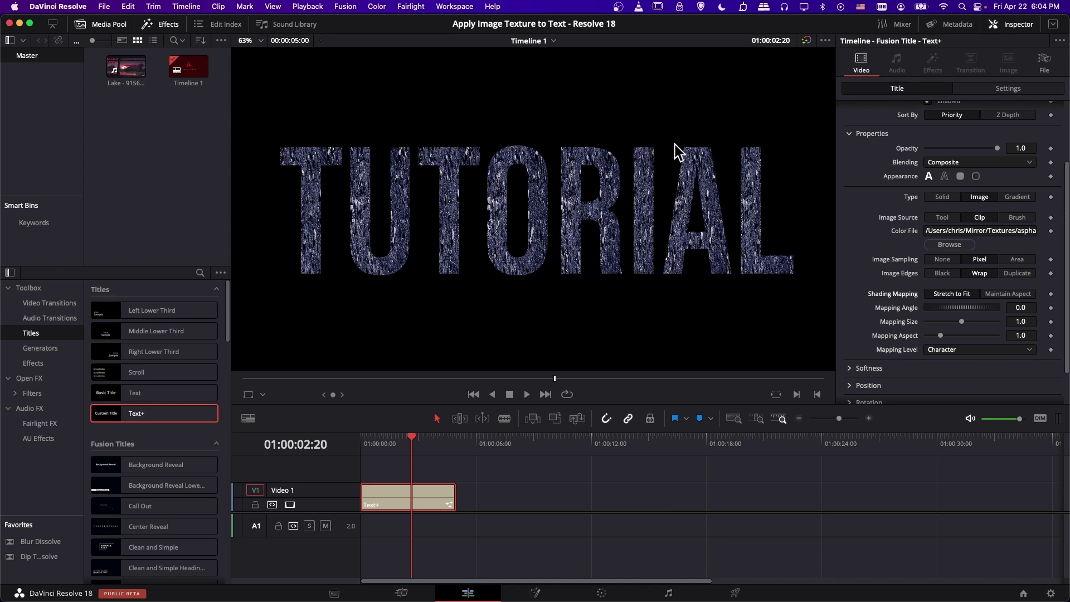
Switch the asphalt fill to Maintain Aspect and set the mapping level to Line, after trying Word
{"action": "left_click", "coordinate": [970, 350]}
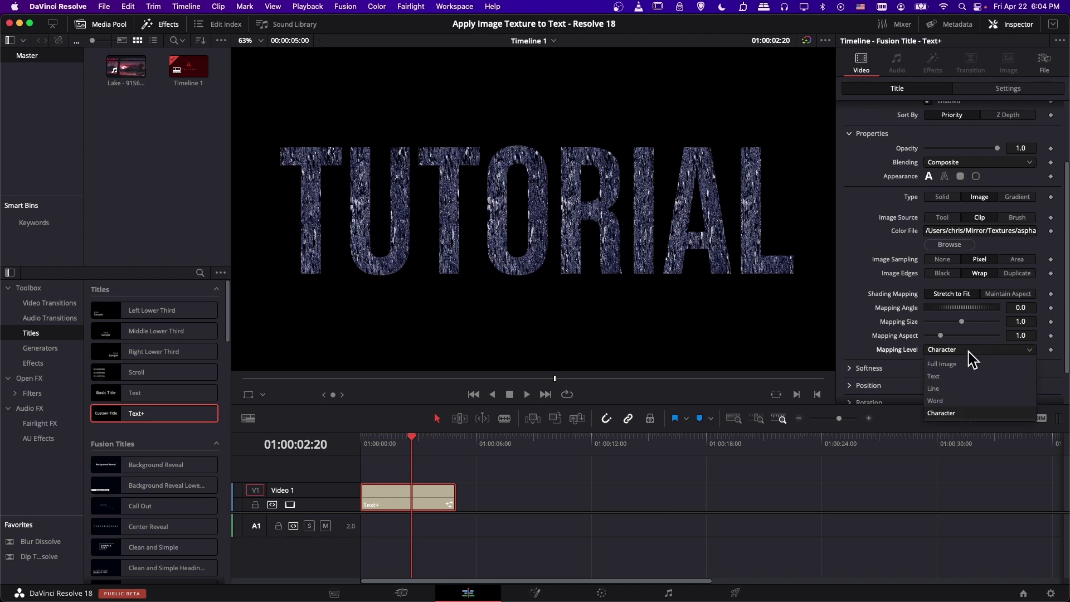
{"action": "left_click", "coordinate": [967, 405]}
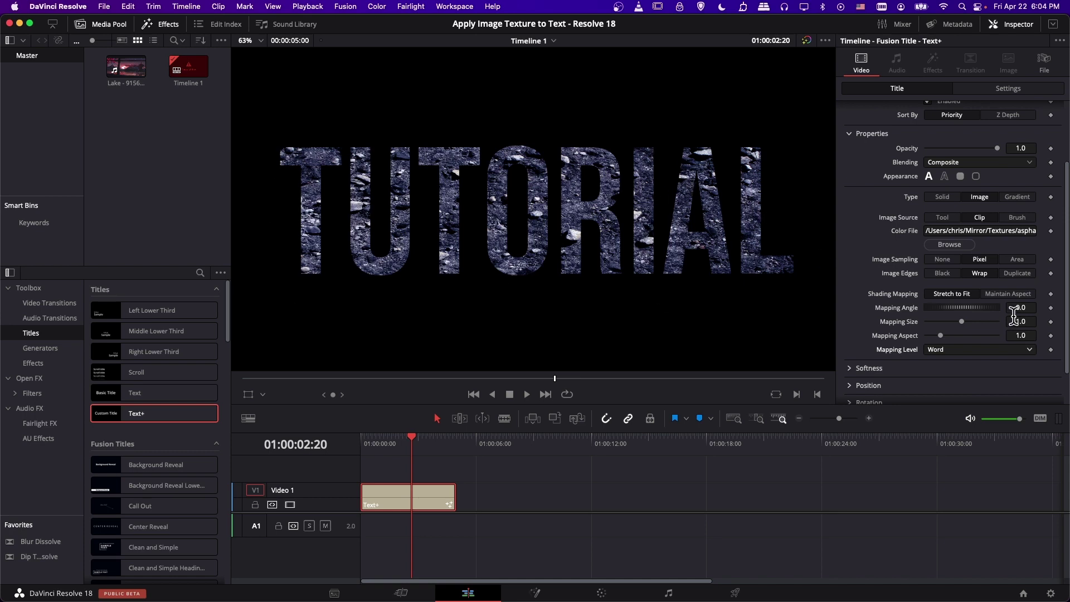
{"action": "left_click", "coordinate": [1003, 294]}
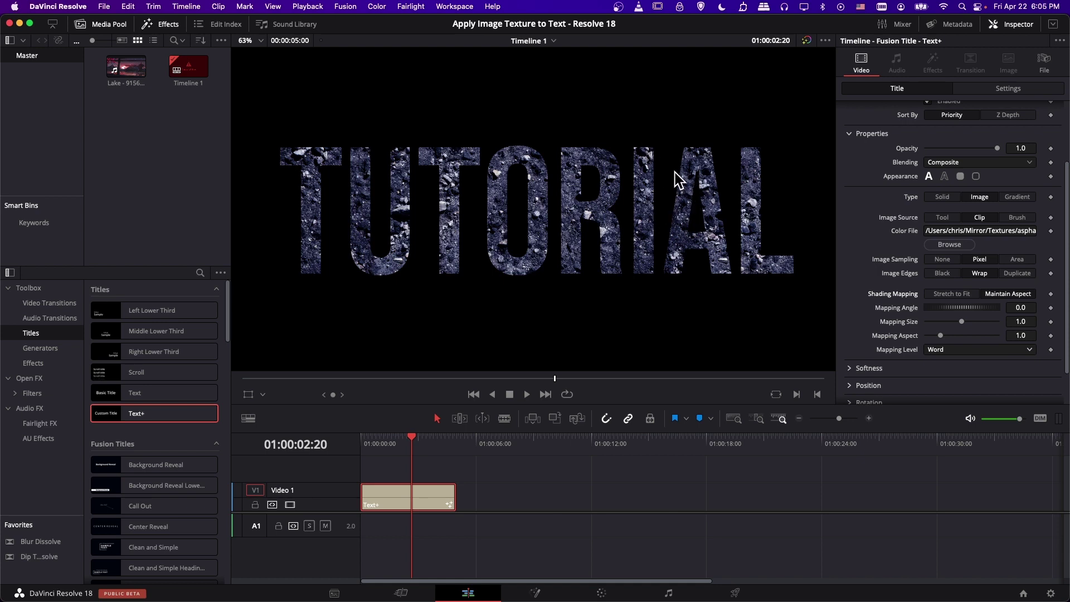
{"action": "left_click", "coordinate": [945, 349]}
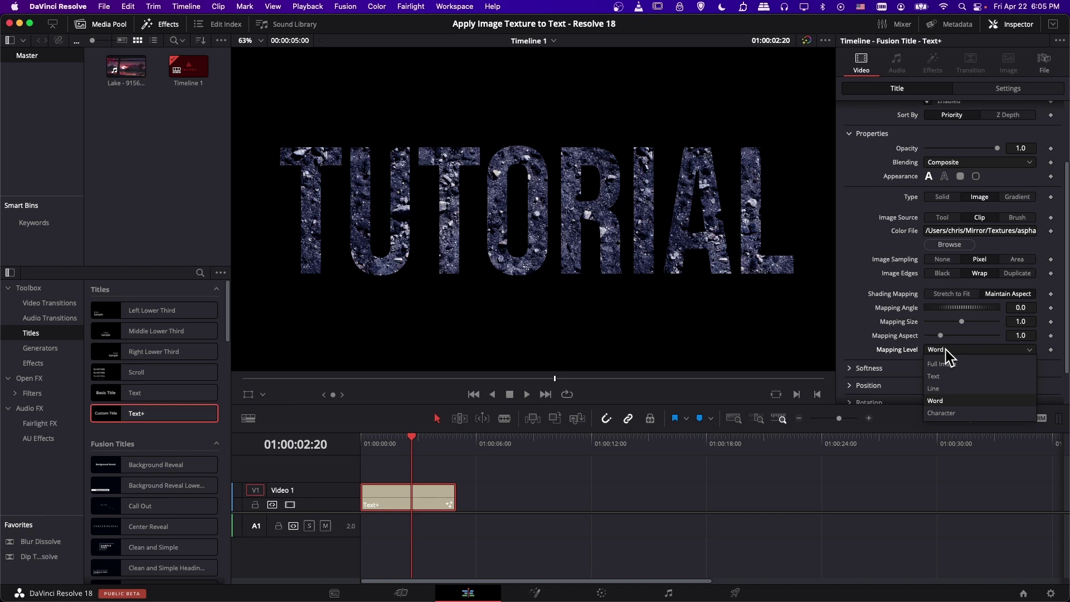
{"action": "left_click", "coordinate": [955, 386]}
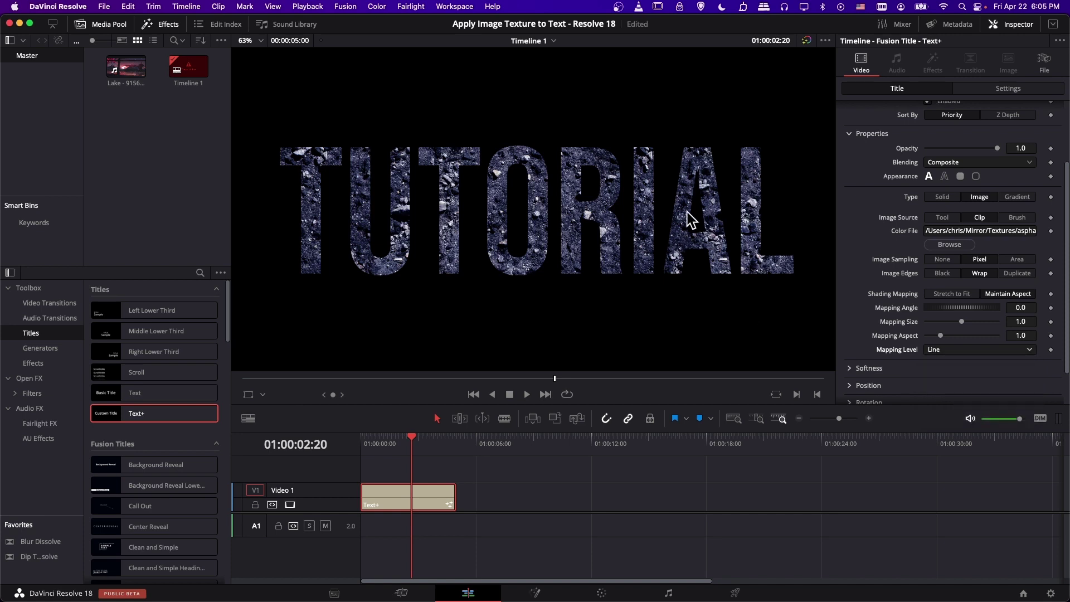
{"action": "scroll", "coordinate": [479, 199], "scroll_direction": "down", "scroll_amount": 3}
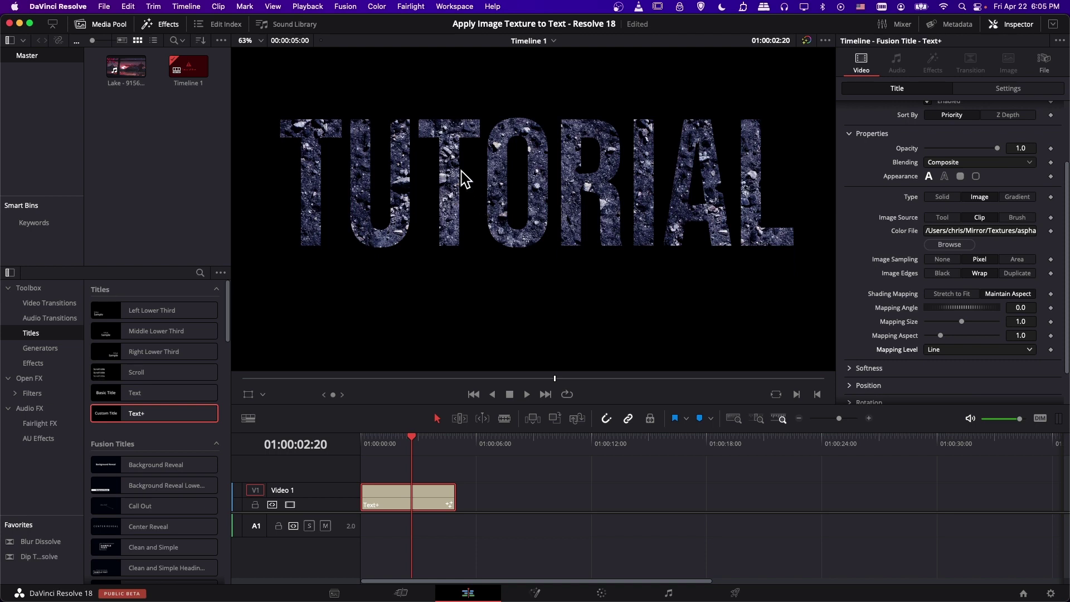
{"action": "scroll", "coordinate": [465, 201], "scroll_direction": "down", "scroll_amount": 3}
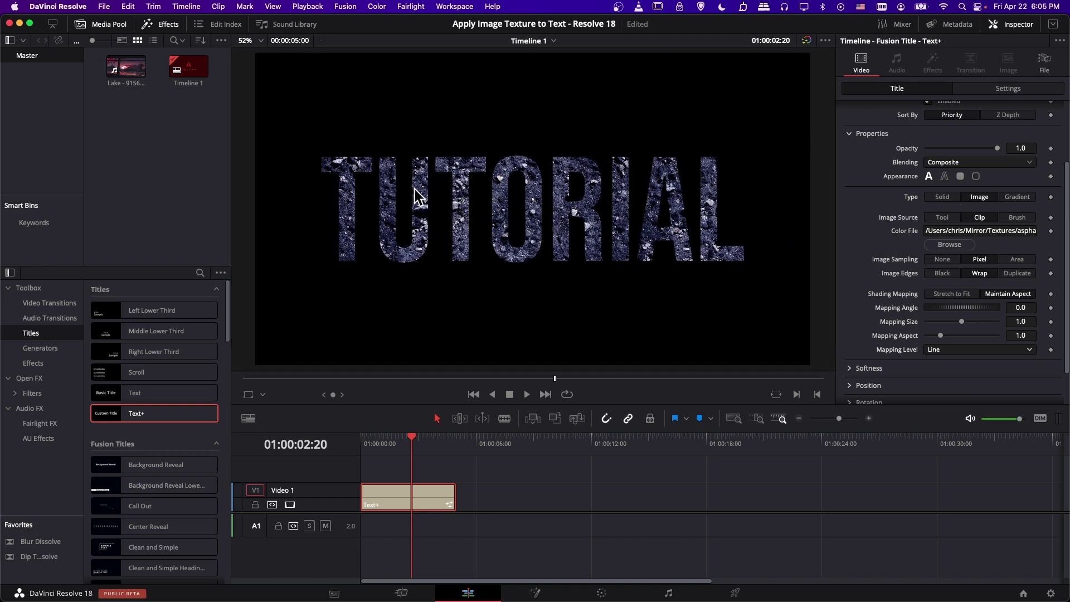
{"action": "scroll", "coordinate": [889, 196], "scroll_direction": "up", "scroll_amount": 3}
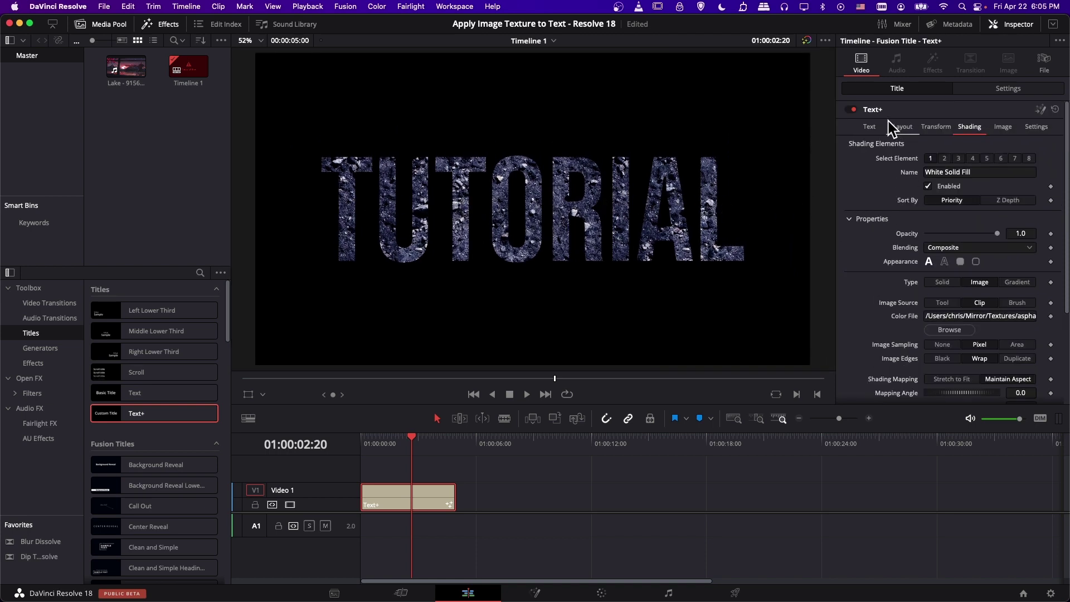
Change the title to 'Tutorial Text' and shrink its size to about 0.32
{"action": "left_click", "coordinate": [870, 127]}
{"action": "left_click", "coordinate": [931, 162]}
{"action": "type", "text": "Text"}
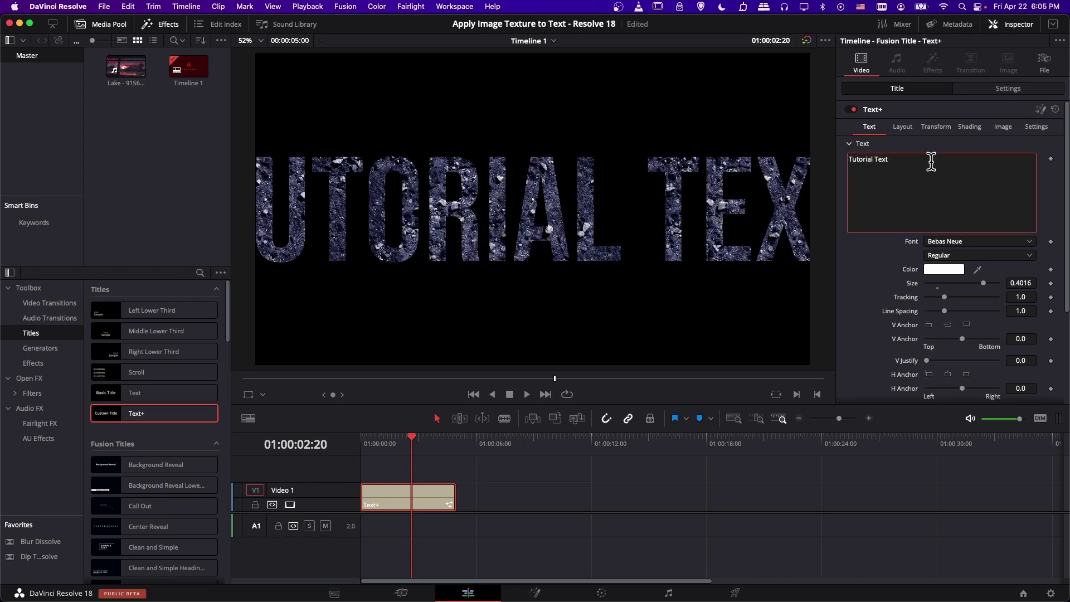
{"action": "scroll", "coordinate": [684, 143], "scroll_direction": "down", "scroll_amount": 2}
{"action": "mouse_move", "coordinate": [1011, 282]}
{"action": "left_mouse_down"}
{"action": "mouse_move", "coordinate": [994, 282]}
{"action": "mouse_move", "coordinate": [1022, 289]}
{"action": "left_mouse_up"}
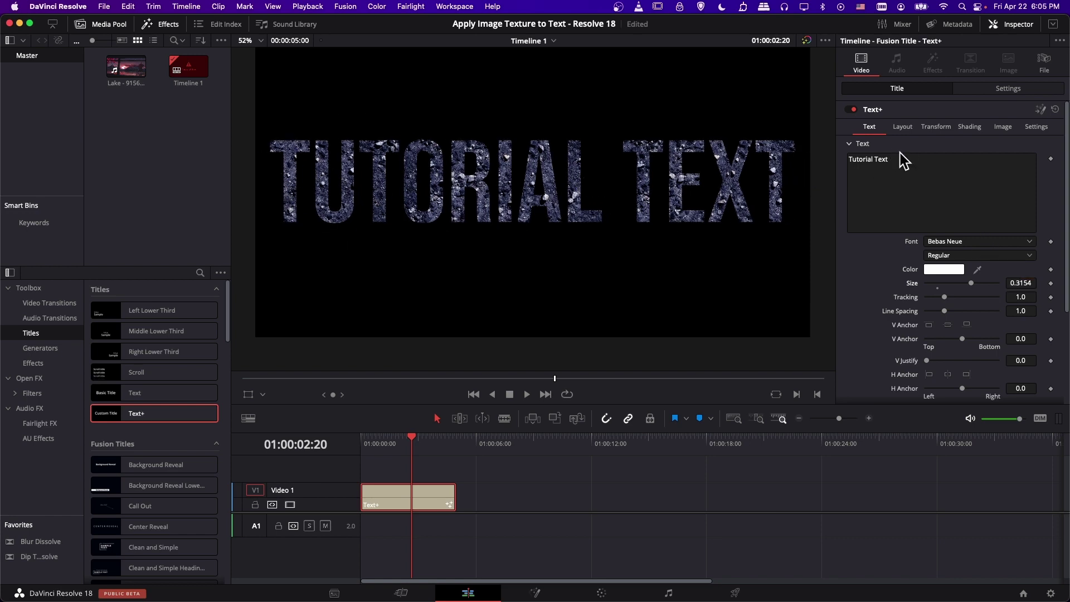
Try the Word, Line, Full Image and Text mapping levels, leaving the texture on Full Image
{"action": "left_click", "coordinate": [969, 126]}
{"action": "scroll", "coordinate": [921, 272], "scroll_direction": "down", "scroll_amount": 5}
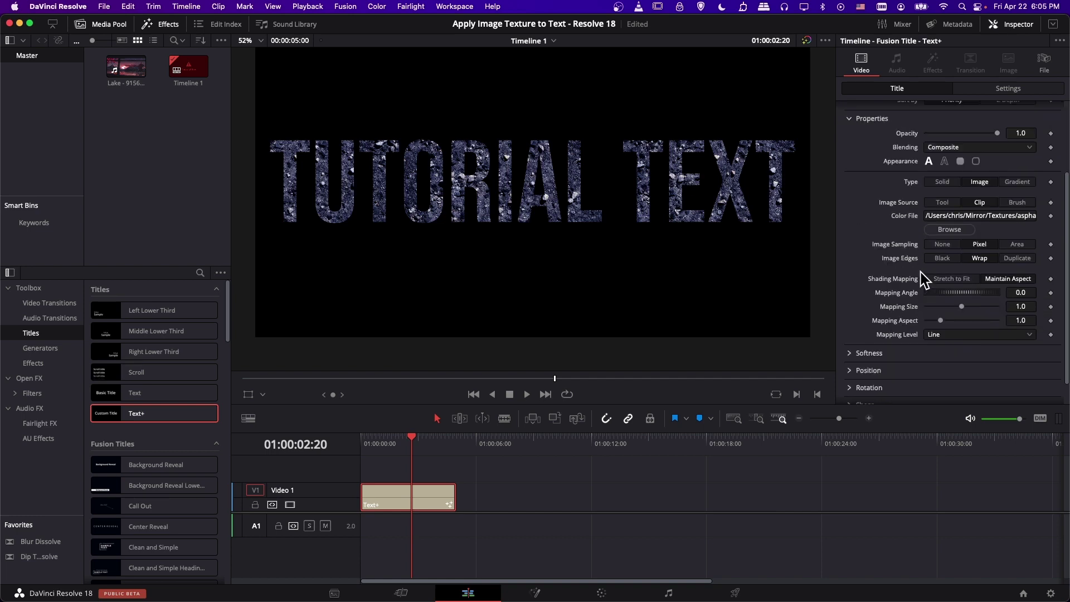
{"action": "left_click", "coordinate": [942, 306]}
{"action": "left_click", "coordinate": [943, 358]}
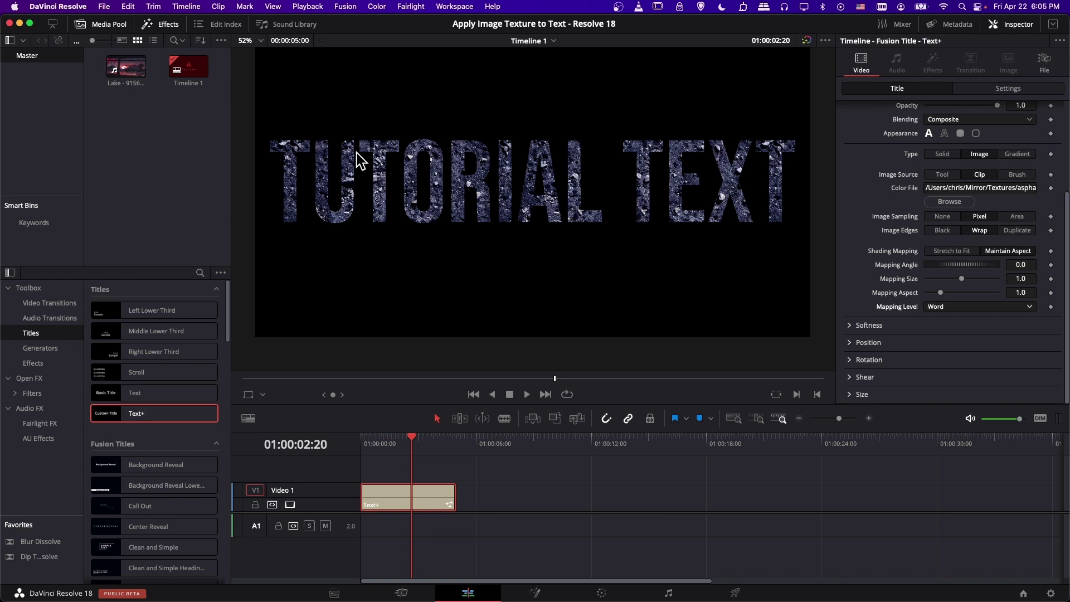
{"action": "left_click", "coordinate": [953, 307]}
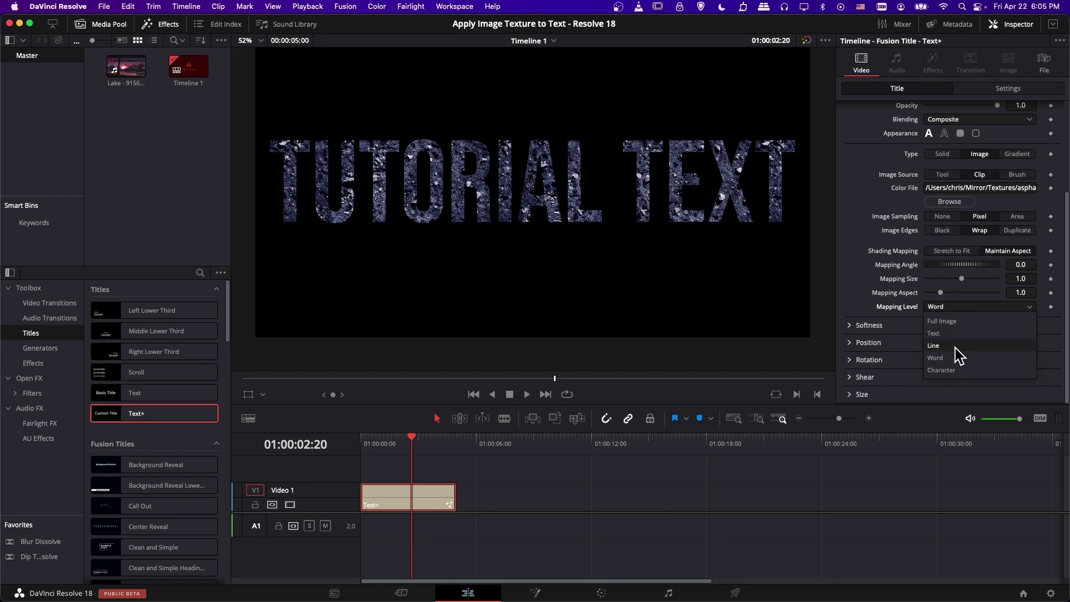
{"action": "left_click", "coordinate": [955, 347]}
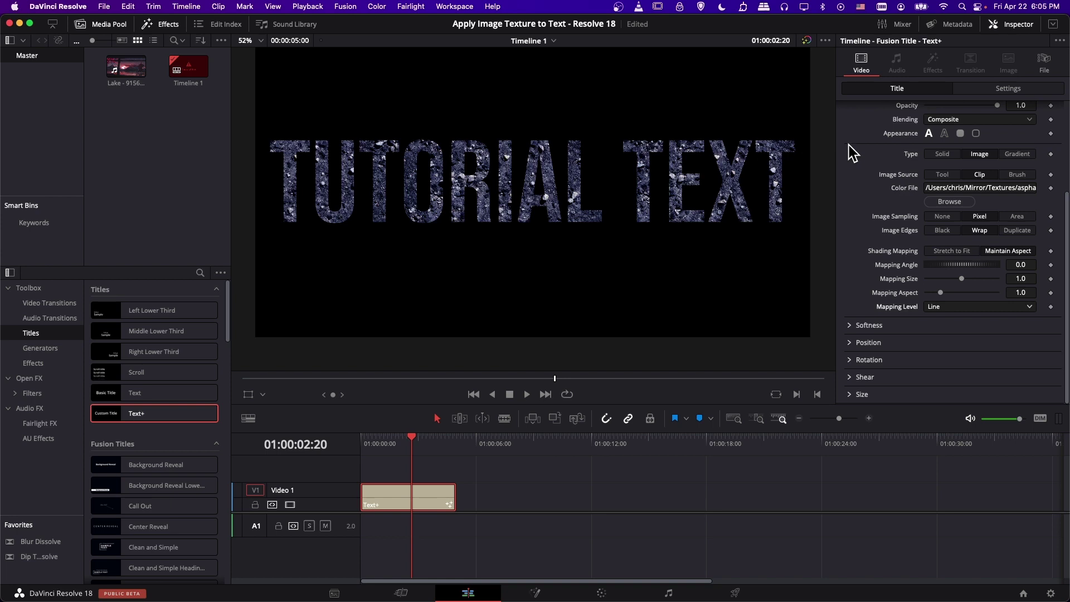
{"action": "left_click", "coordinate": [947, 309]}
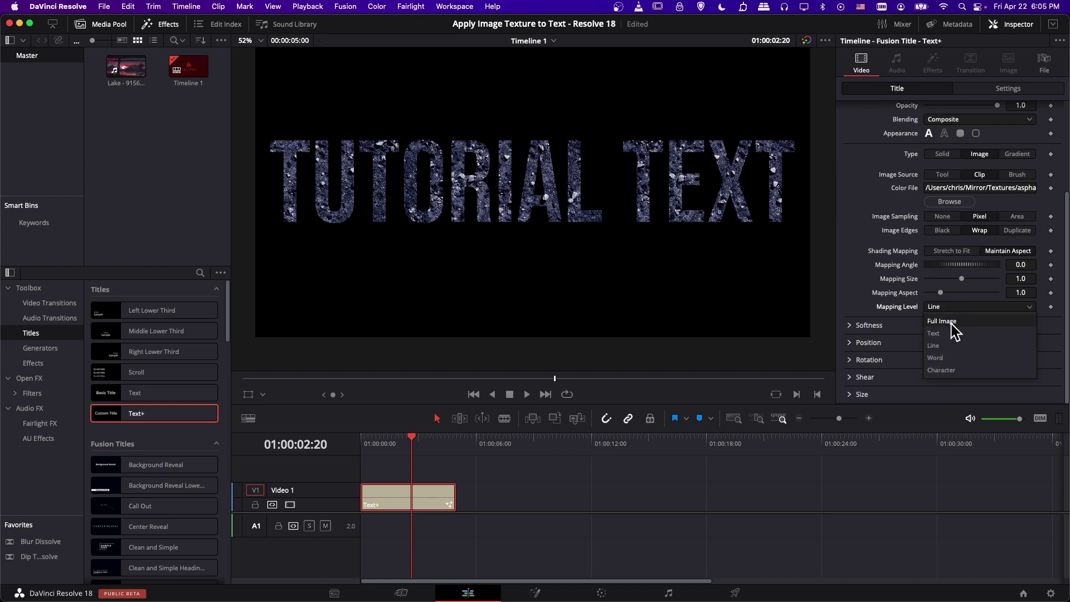
{"action": "left_click", "coordinate": [945, 320]}
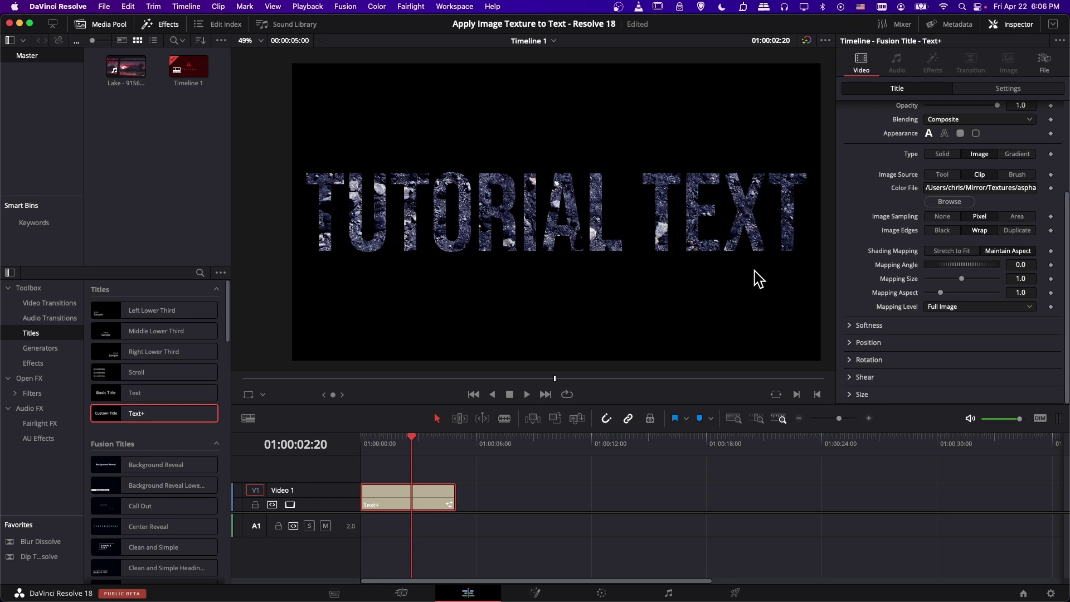
{"action": "scroll", "coordinate": [717, 226], "scroll_direction": "right", "scroll_amount": 2}
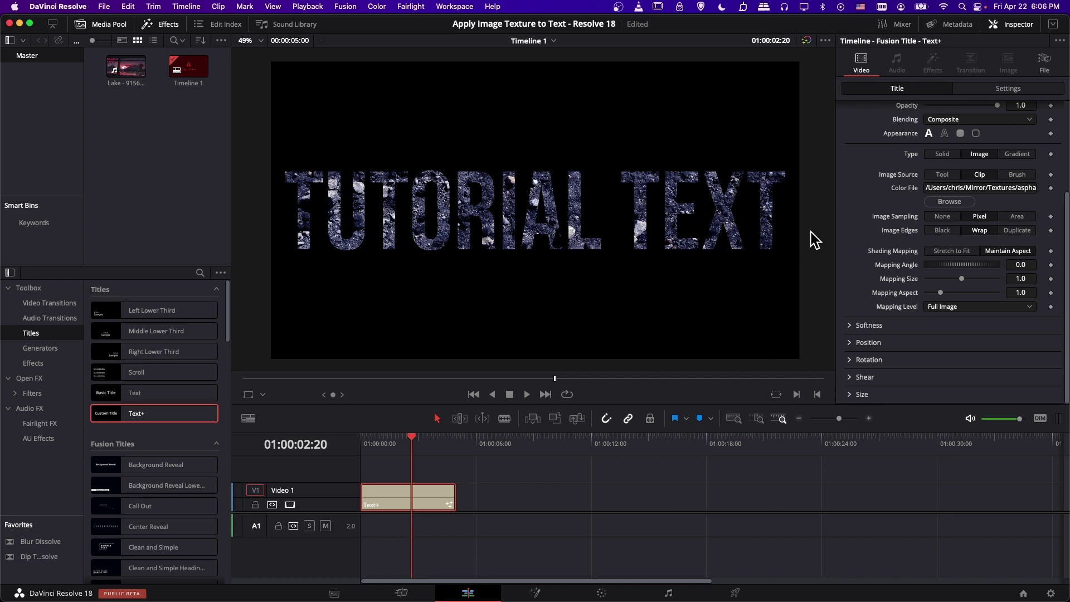
{"action": "left_click", "coordinate": [951, 308]}
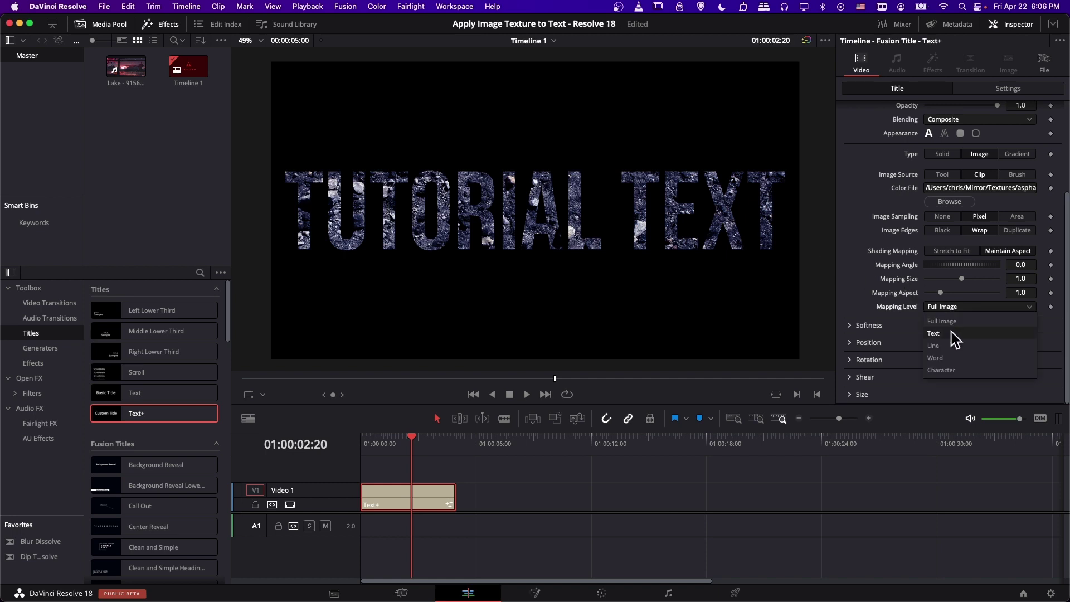
{"action": "left_click", "coordinate": [952, 332]}
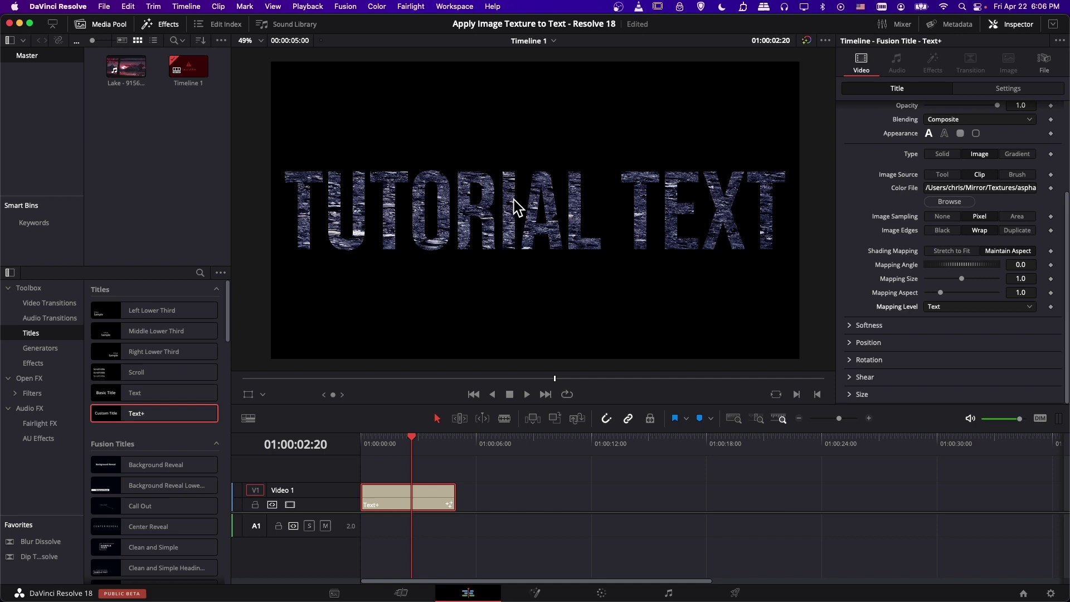
{"action": "key", "text": "super+z"}
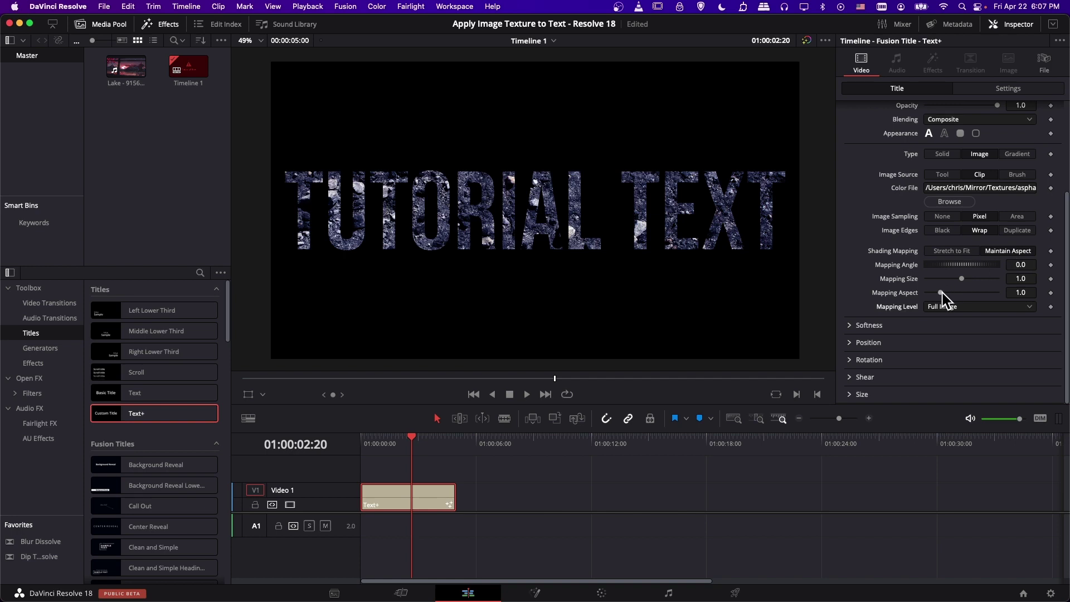
{"action": "left_click_drag", "start_coordinate": [941, 292], "coordinate": [942, 293]}
{"action": "left_click", "coordinate": [1028, 293]}
{"action": "type", "text": "1"}
{"action": "key", "text": "Return"}
Test Mapping Size values 1.874 and 4, then set the texture Mapping Size to 2.0
{"action": "left_click_drag", "start_coordinate": [961, 278], "coordinate": [993, 279]}
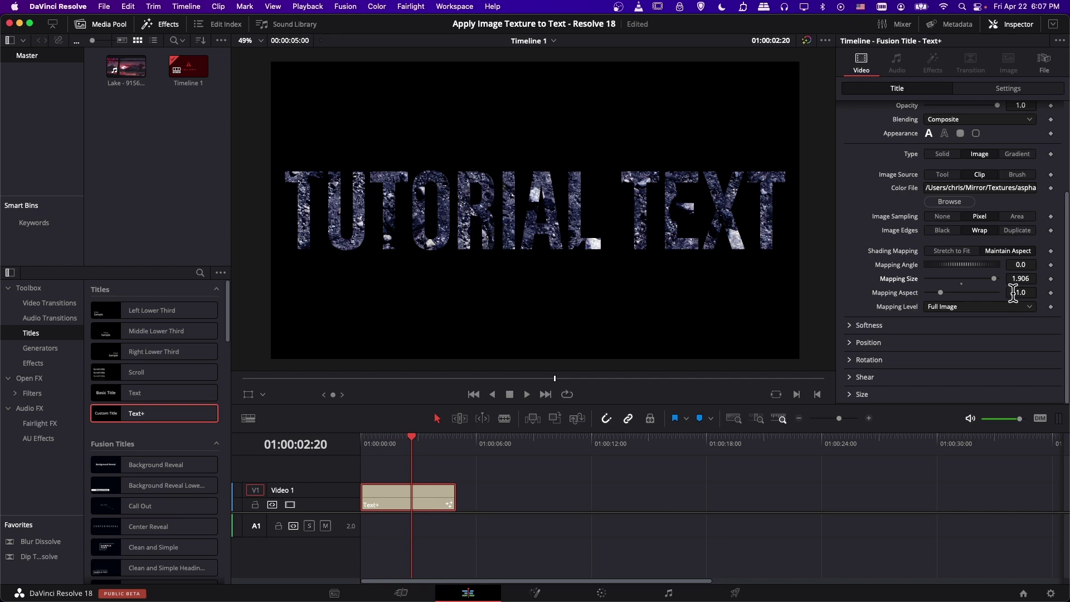
{"action": "left_click_drag", "start_coordinate": [994, 279], "coordinate": [1001, 280]}
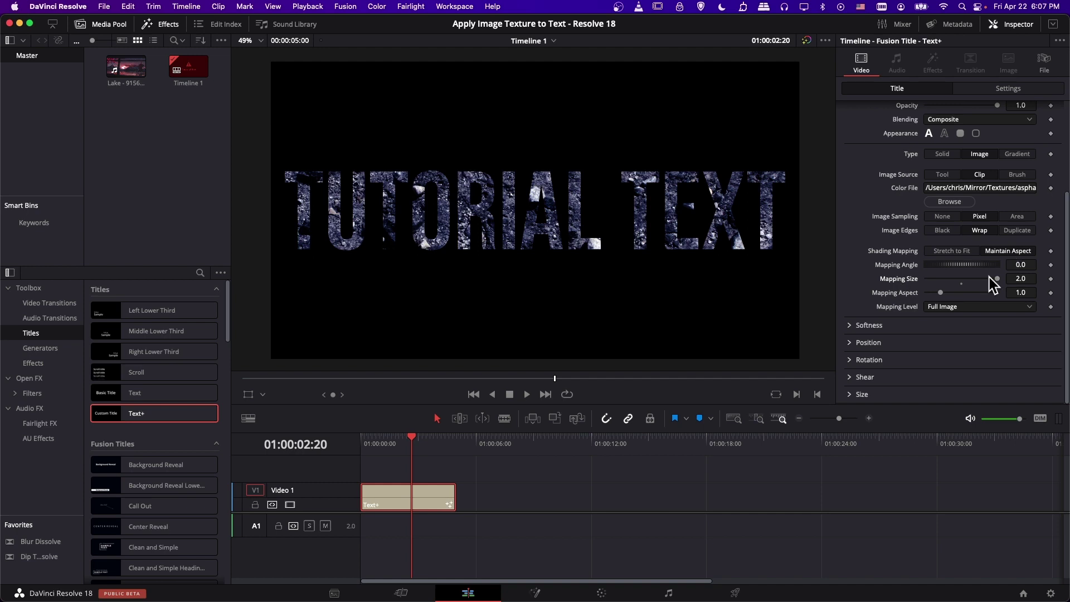
{"action": "left_click", "coordinate": [1021, 278]}
{"action": "type", "text": "1.874"}
{"action": "key", "text": "Return"}
{"action": "key", "text": "cmd+z"}
{"action": "left_click", "coordinate": [1025, 278]}
{"action": "type", "text": "4"}
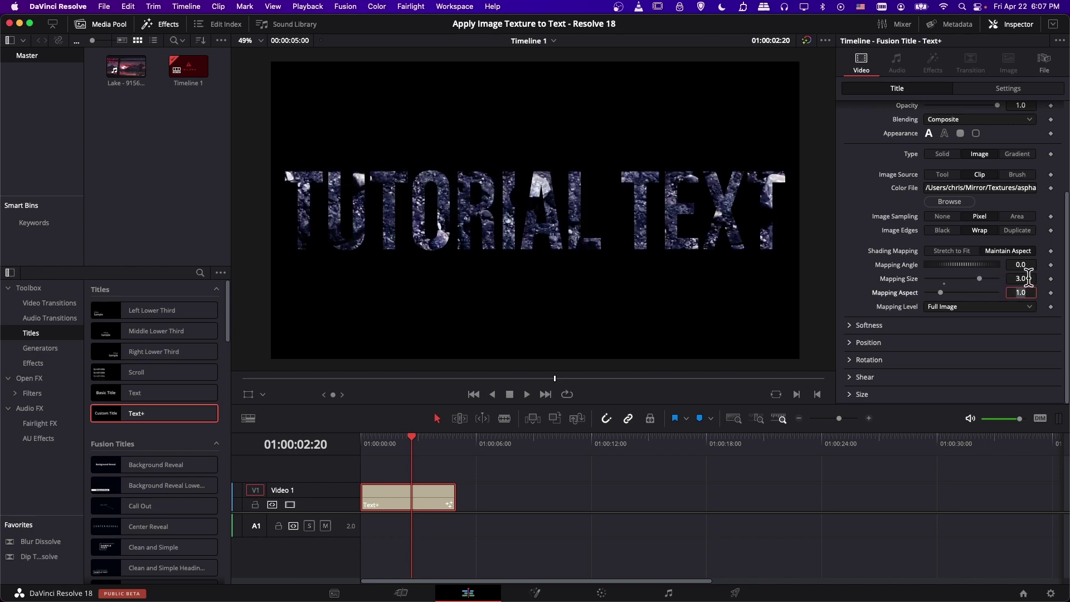
{"action": "key", "text": "Tab"}
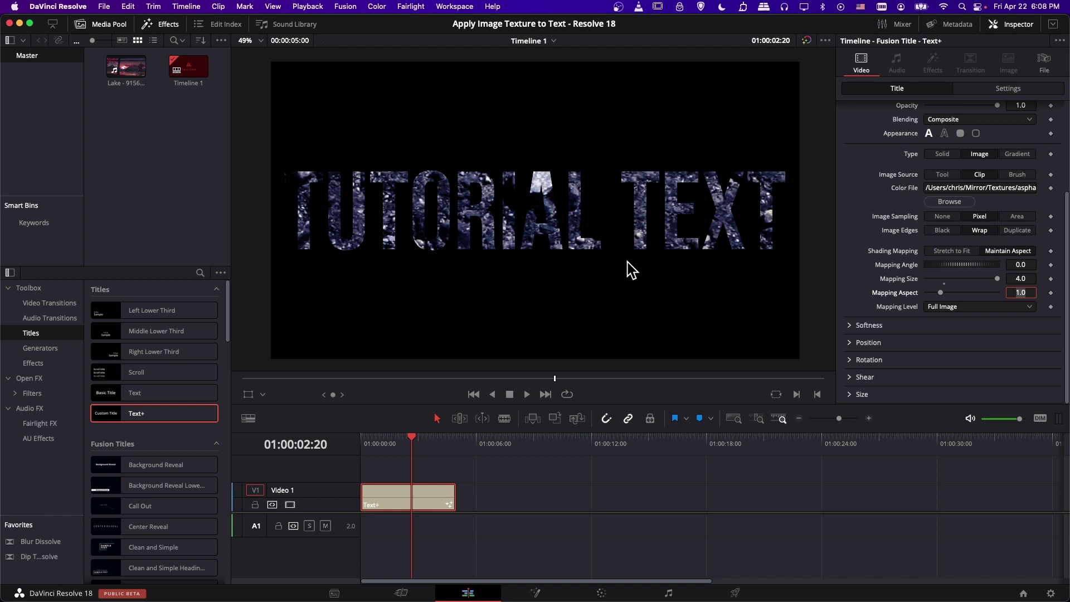
{"action": "left_click", "coordinate": [1024, 278]}
{"action": "type", "text": "2"}
{"action": "key", "text": "Tab"}
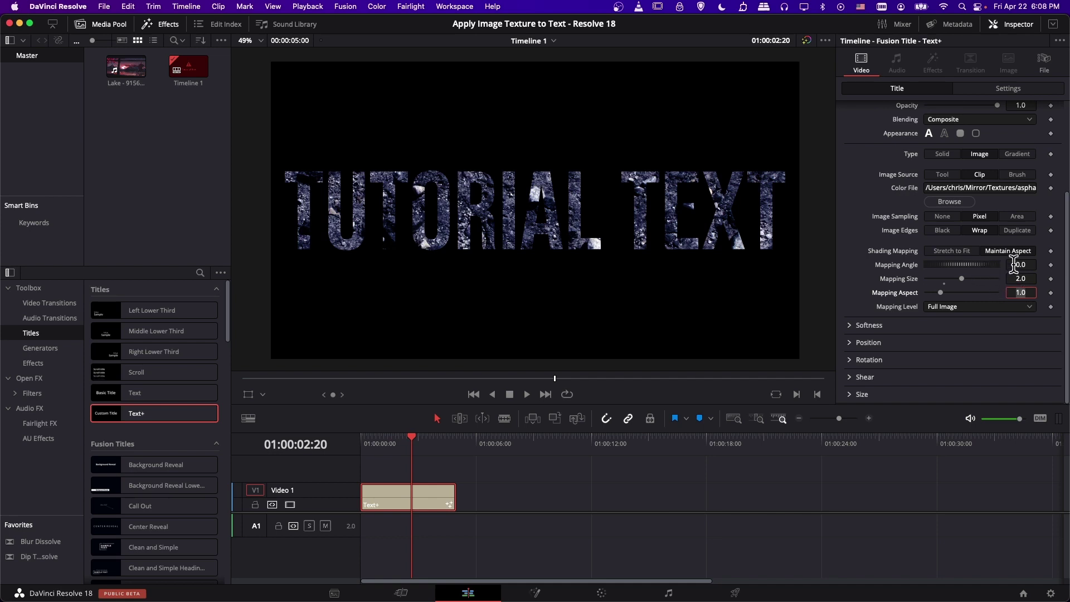
{"action": "left_click", "coordinate": [1019, 266]}
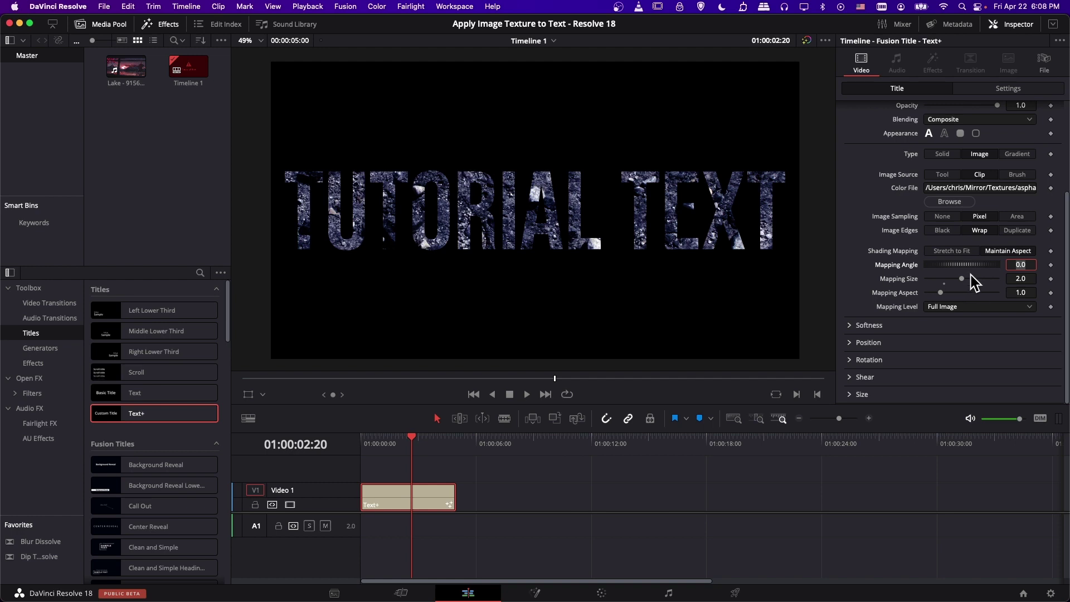
{"action": "type", "text": "90"}
{"action": "key", "text": "Tab"}
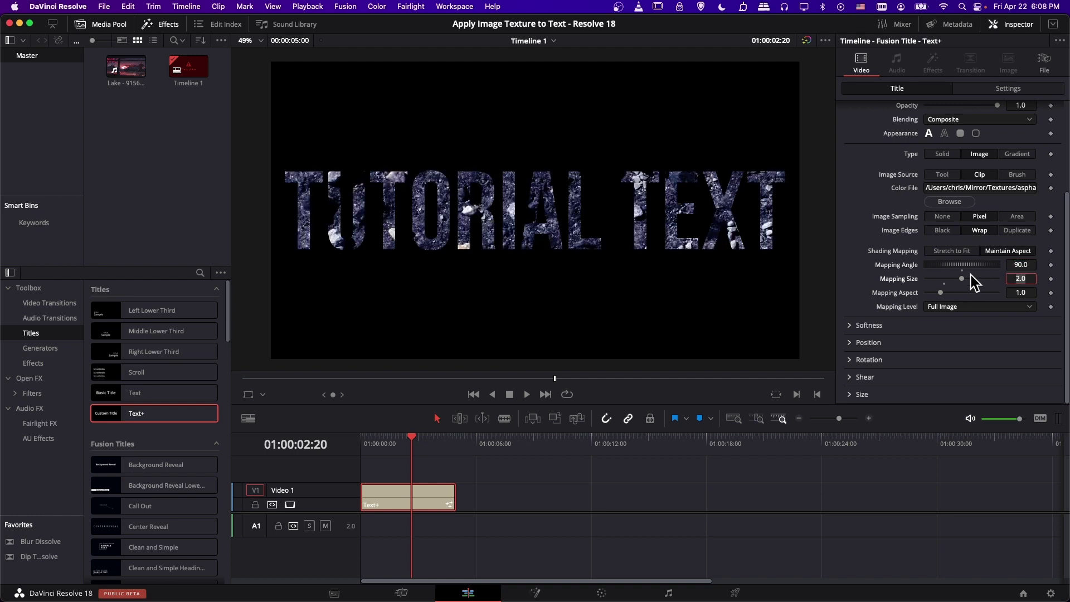
{"action": "left_click", "coordinate": [1020, 265]}
{"action": "type", "text": "180"}
{"action": "key", "text": "Tab"}
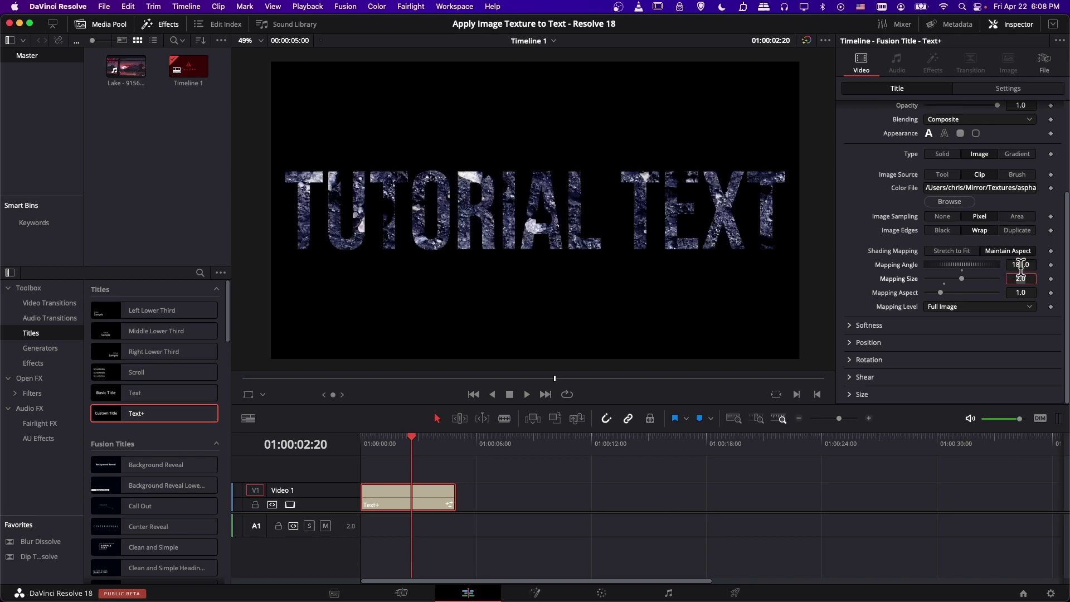
{"action": "mouse_move", "coordinate": [985, 266]}
{"action": "left_mouse_down"}
{"action": "mouse_move", "coordinate": [967, 266]}
{"action": "mouse_move", "coordinate": [1000, 272]}
{"action": "left_mouse_up"}
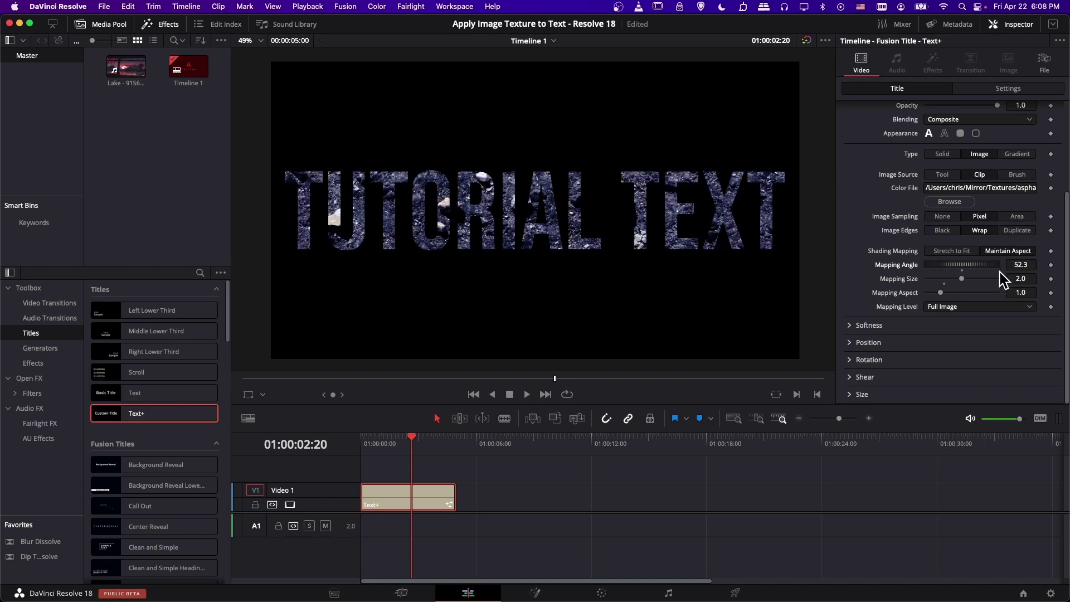
{"action": "left_click", "coordinate": [1018, 267]}
{"action": "type", "text": "0"}
{"action": "key", "text": "Tab"}
{"action": "left_click", "coordinate": [849, 249]}
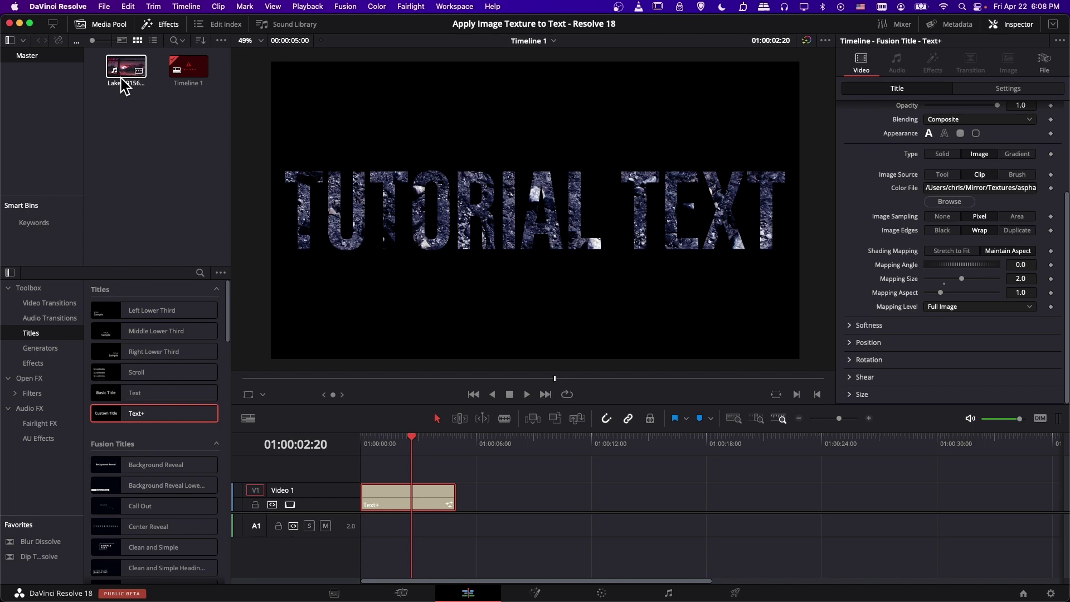
Place the Lake clip after the title and open it in Fusion, framing the MediaIn1 and MediaOut1 nodes
{"action": "left_click_drag", "start_coordinate": [124, 78], "coordinate": [509, 489]}
{"action": "left_click", "coordinate": [574, 473]}
{"action": "left_click", "coordinate": [584, 502]}
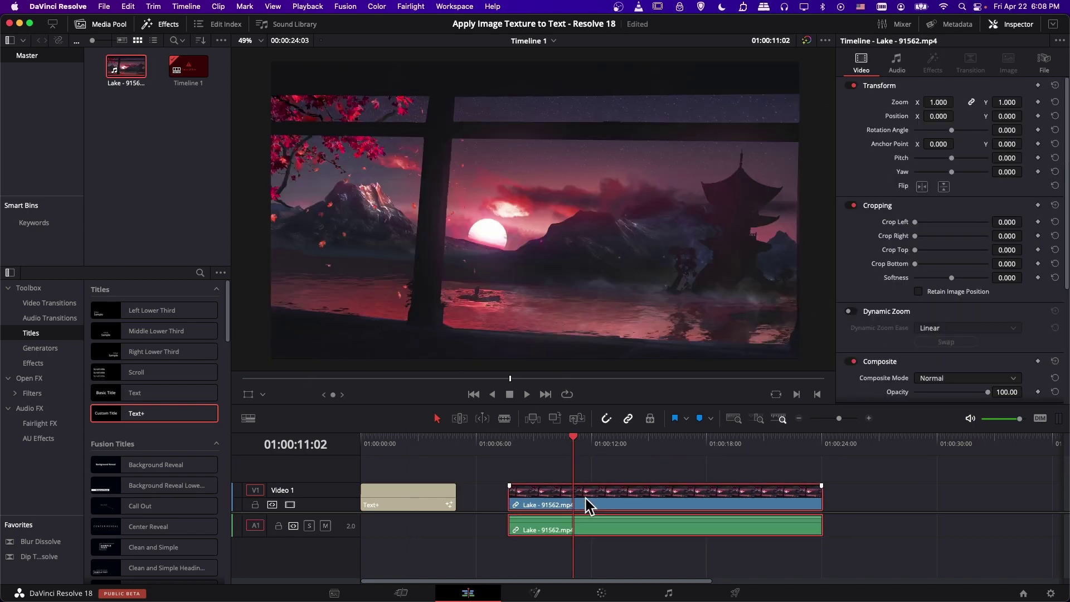
{"action": "left_click", "coordinate": [544, 592]}
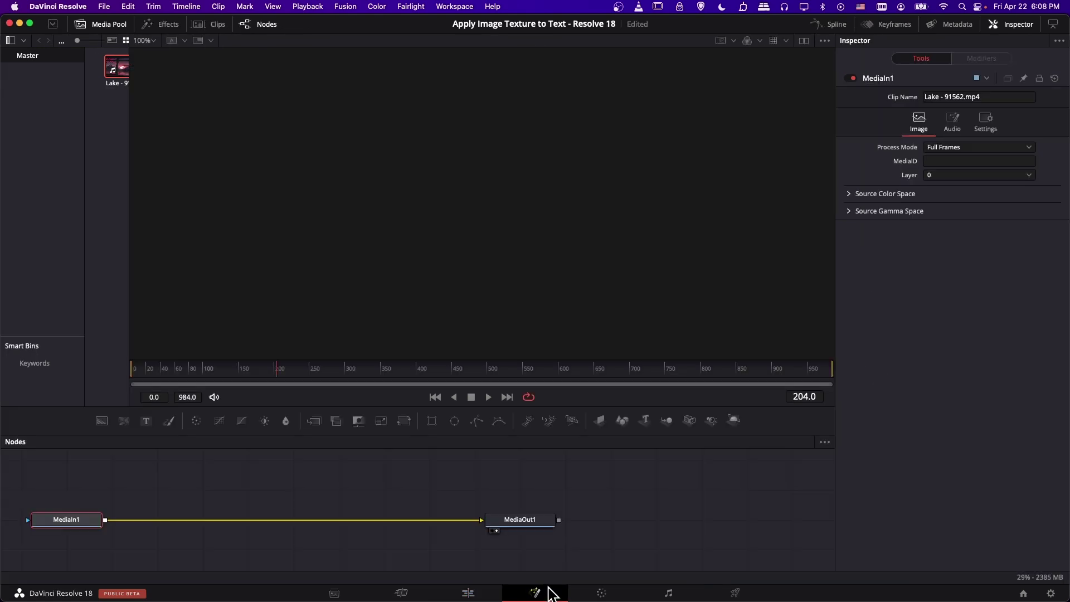
{"action": "left_click_drag", "start_coordinate": [450, 497], "coordinate": [632, 513]}
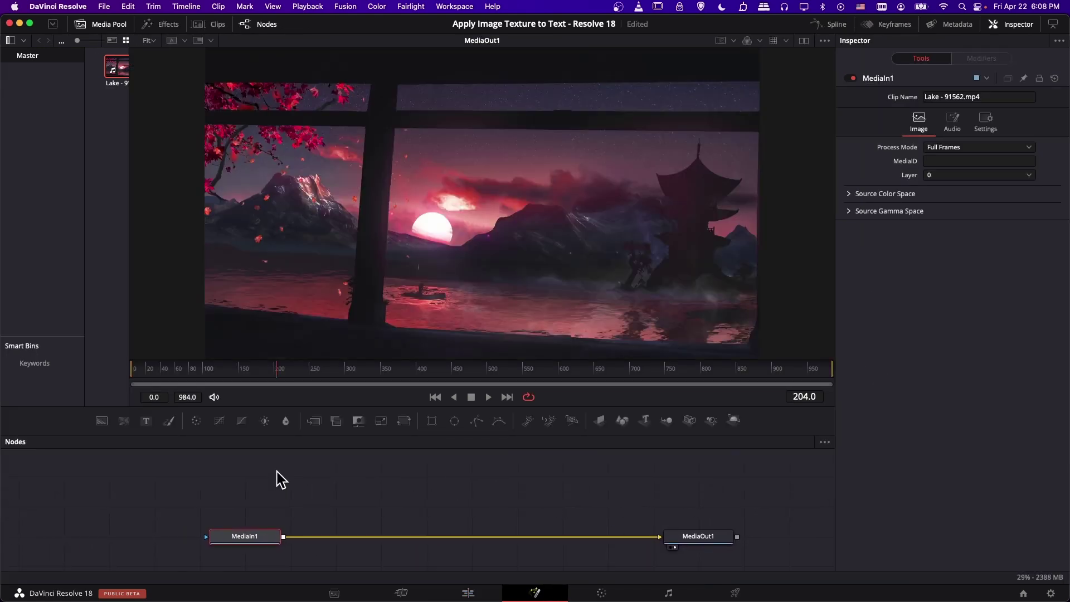
{"action": "left_click_drag", "start_coordinate": [190, 484], "coordinate": [780, 560]}
{"action": "left_click_drag", "start_coordinate": [98, 488], "coordinate": [355, 552]}
{"action": "left_click_drag", "start_coordinate": [547, 488], "coordinate": [691, 533]}
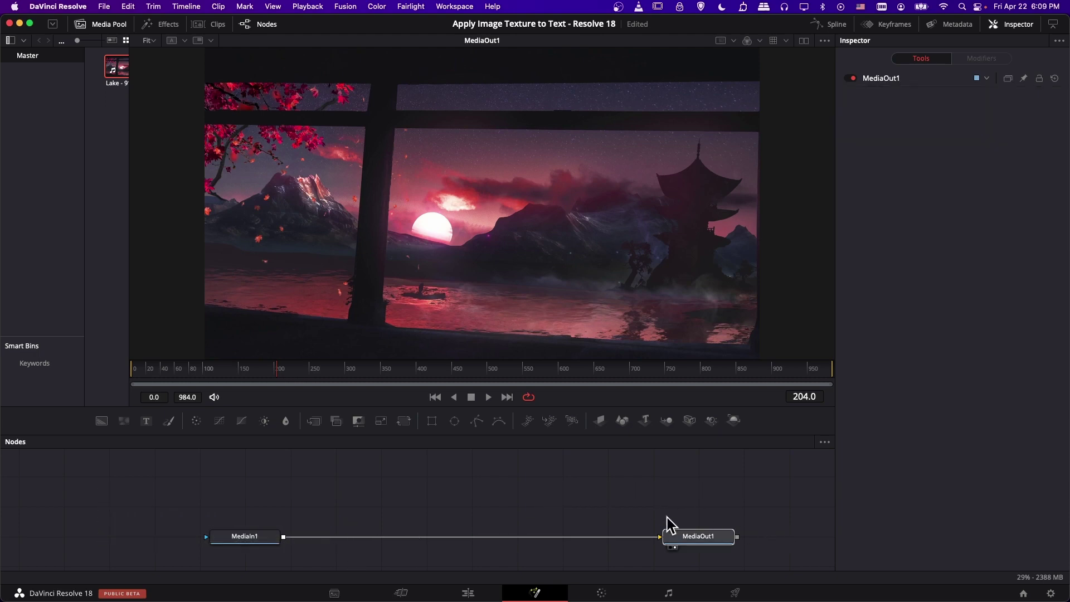
{"action": "left_click_drag", "start_coordinate": [617, 512], "coordinate": [593, 521]}
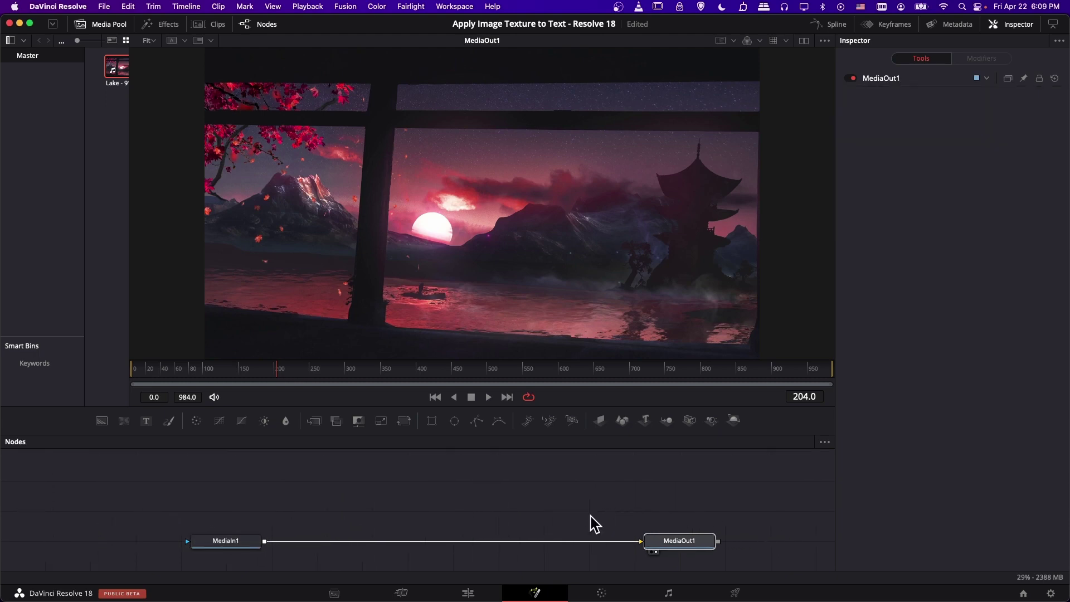
Add a Text3D node feeding a Renderer3D node and move both up-left
{"action": "left_click", "coordinate": [643, 423]}
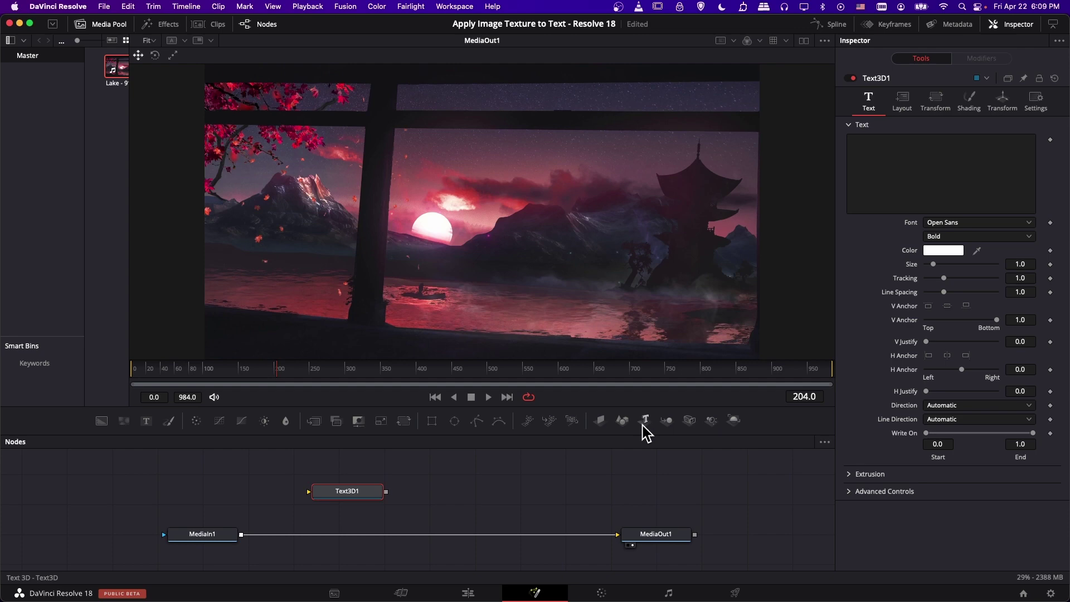
{"action": "left_click", "coordinate": [732, 421]}
{"action": "left_click_drag", "start_coordinate": [442, 499], "coordinate": [390, 490]}
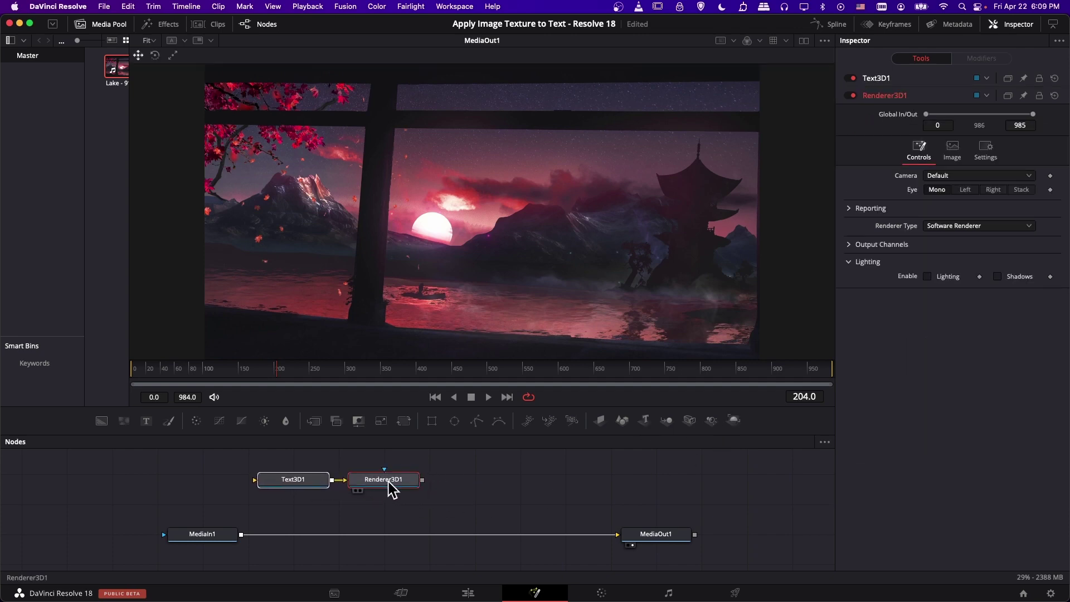
{"action": "left_click", "coordinate": [493, 494]}
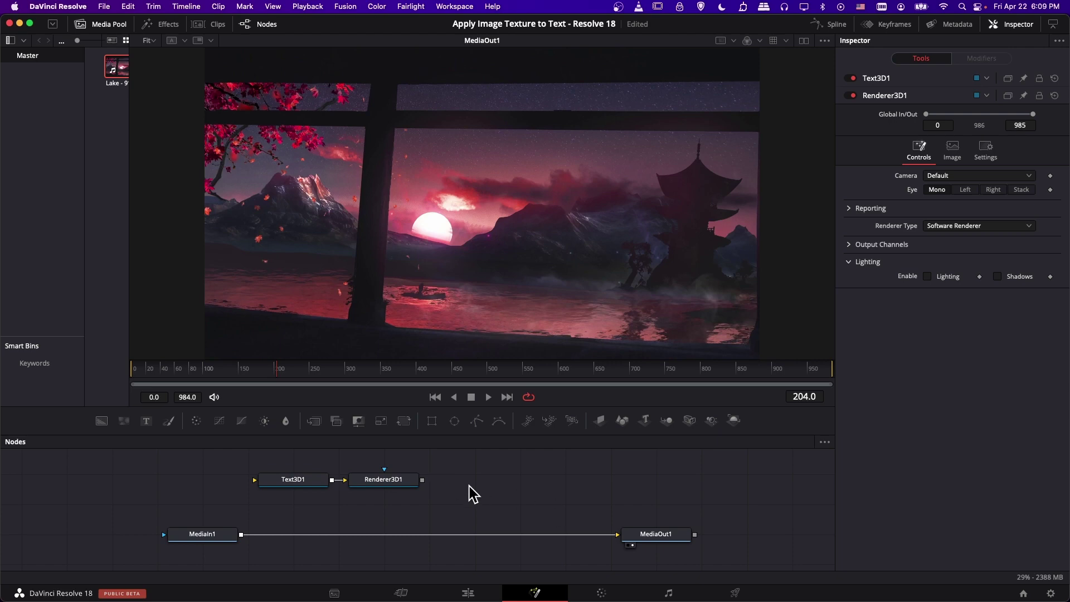
Add a Merge node with MediaIn1 as background and route Merge1 into MediaOut1
{"action": "right_click", "coordinate": [469, 487]}
{"action": "mouse_move", "coordinate": [515, 294]}
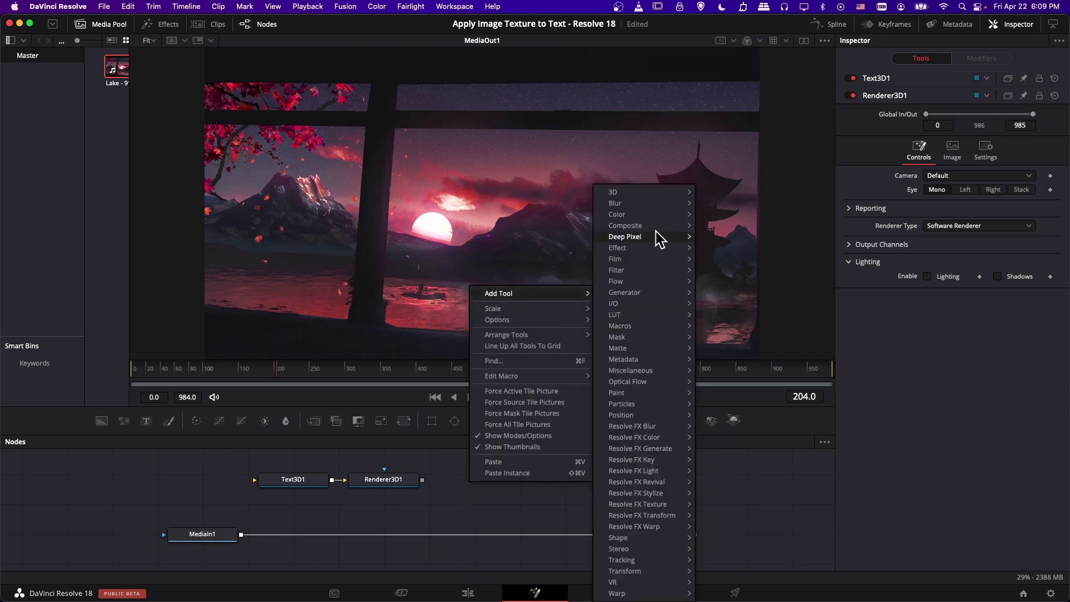
{"action": "mouse_move", "coordinate": [677, 225]}
{"action": "left_click", "coordinate": [740, 238]}
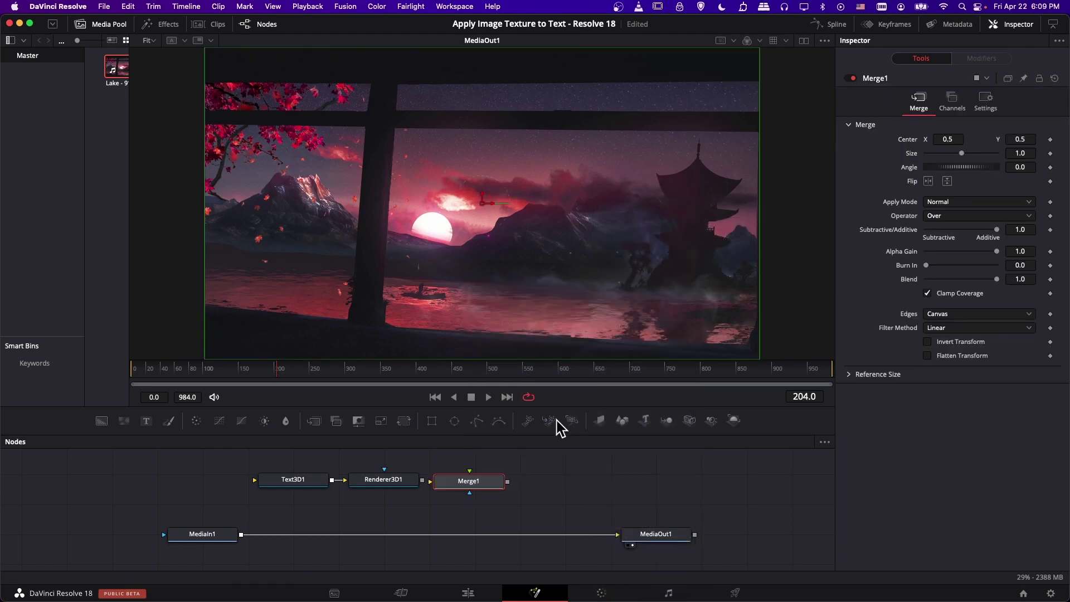
{"action": "left_click_drag", "start_coordinate": [241, 534], "coordinate": [505, 478]}
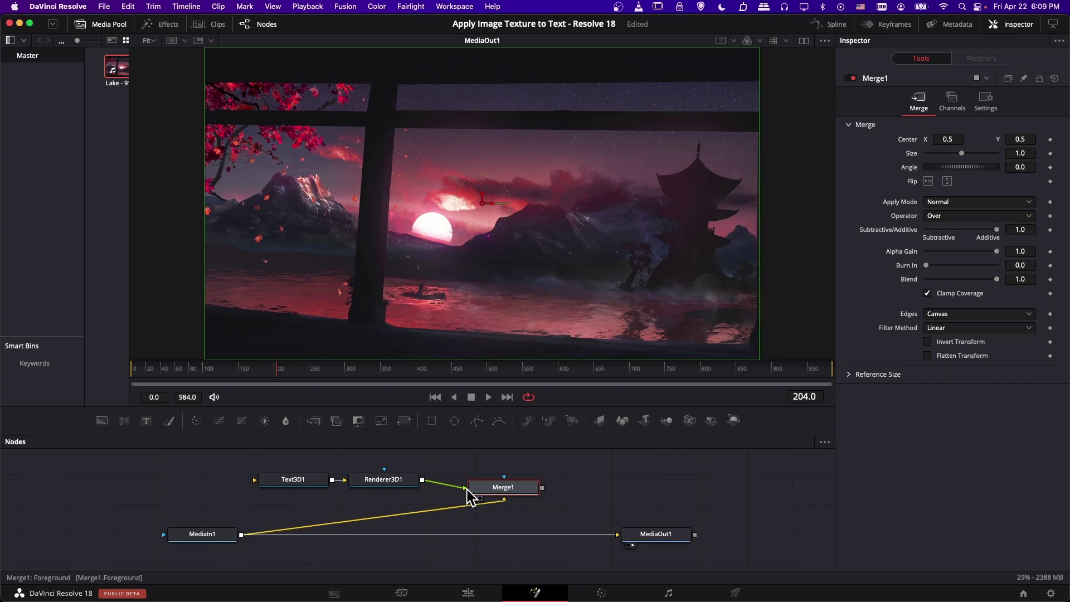
{"action": "mouse_move", "coordinate": [616, 535]}
{"action": "left_mouse_down"}
{"action": "mouse_move", "coordinate": [574, 516]}
{"action": "mouse_move", "coordinate": [618, 536]}
{"action": "left_mouse_up"}
{"action": "left_click_drag", "start_coordinate": [504, 488], "coordinate": [519, 523]}
Append 'Tutorial' to the Text3D1 text so it reads Texture Tutorial
{"action": "left_click", "coordinate": [304, 480]}
{"action": "left_click", "coordinate": [939, 155]}
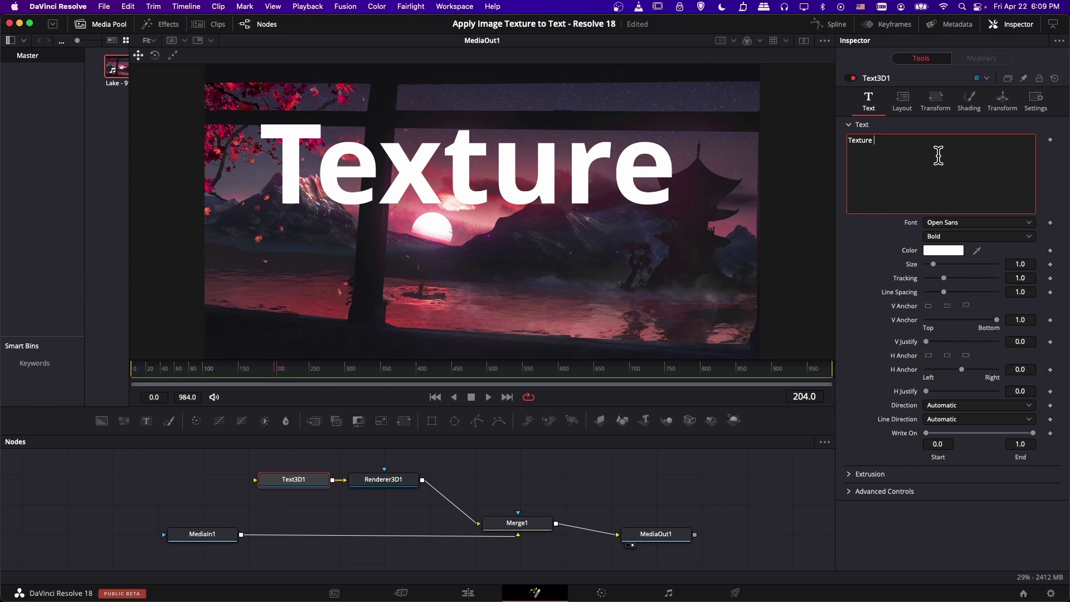
{"action": "type", "text": "Tutorial"}
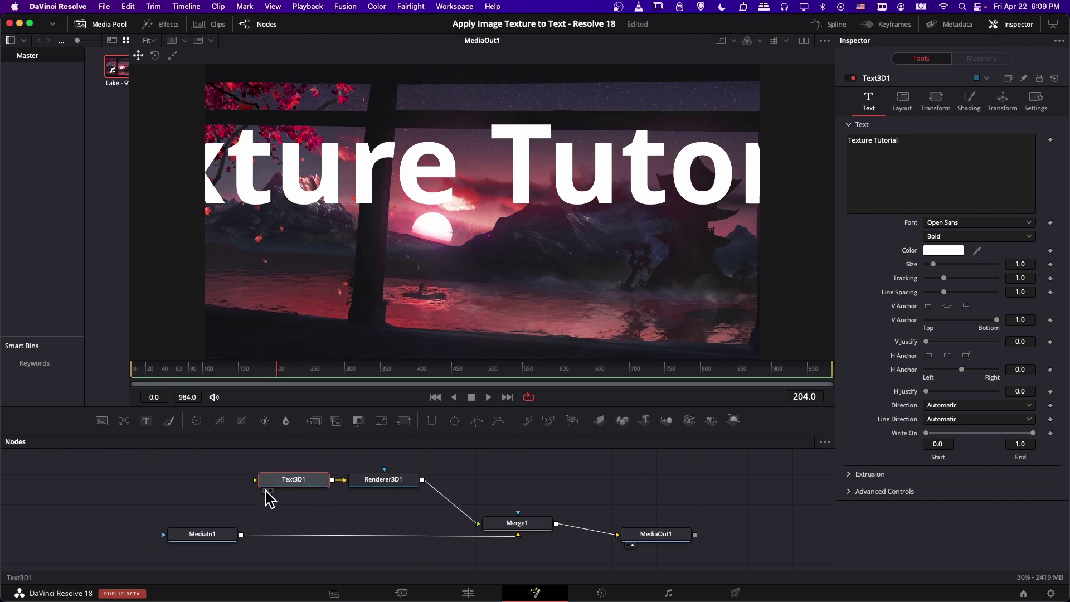
Turn on dual viewers, hide the Media Pool, and orbit the left 3D viewer to frame the text
{"action": "left_click", "coordinate": [803, 41]}
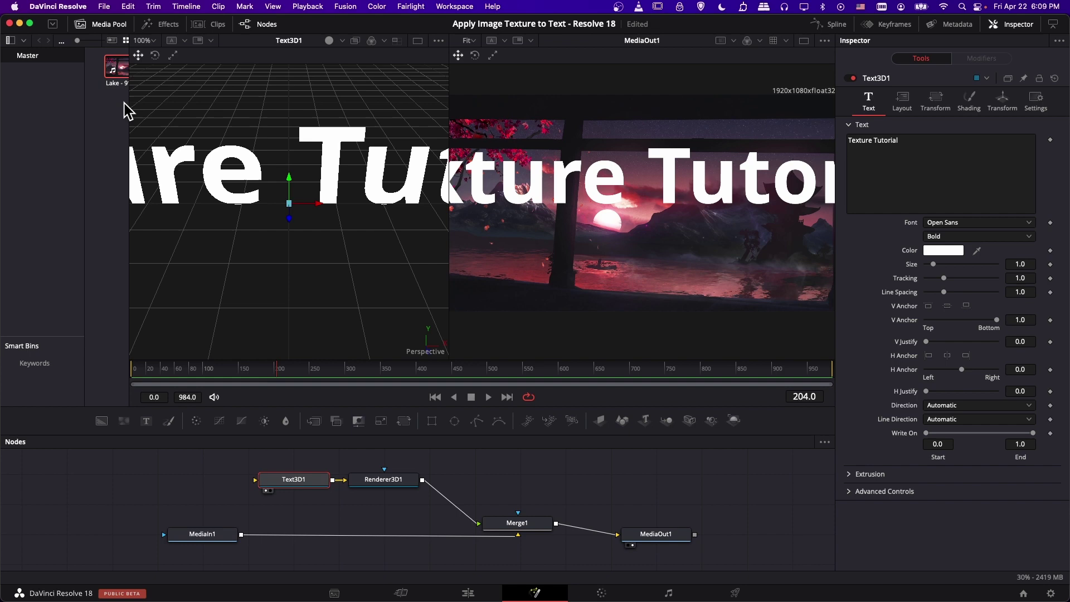
{"action": "left_click", "coordinate": [110, 26]}
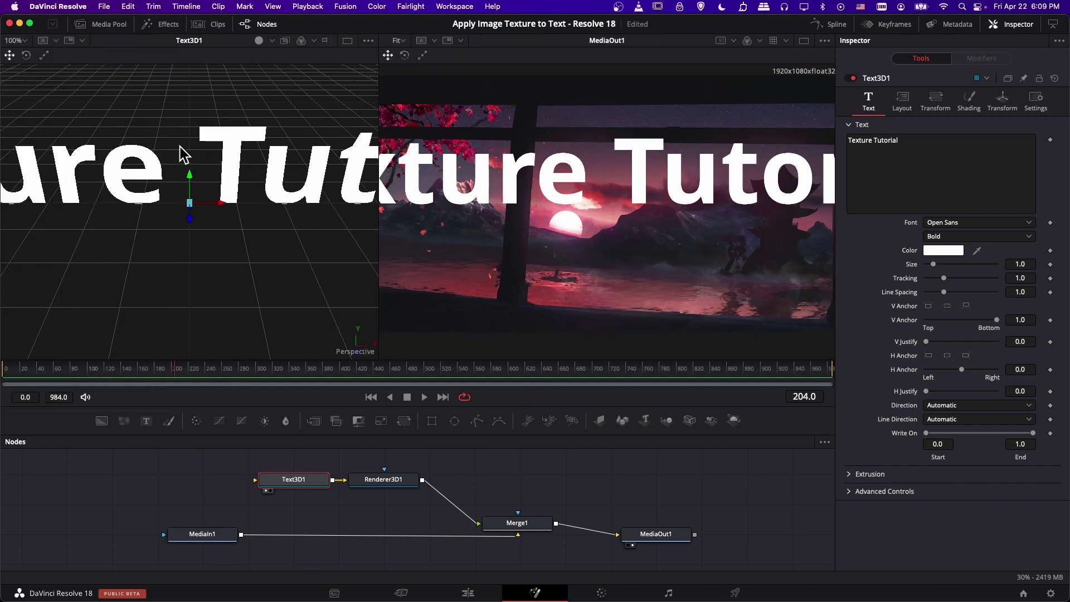
{"action": "scroll", "coordinate": [179, 146], "scroll_direction": "down", "scroll_amount": 6}
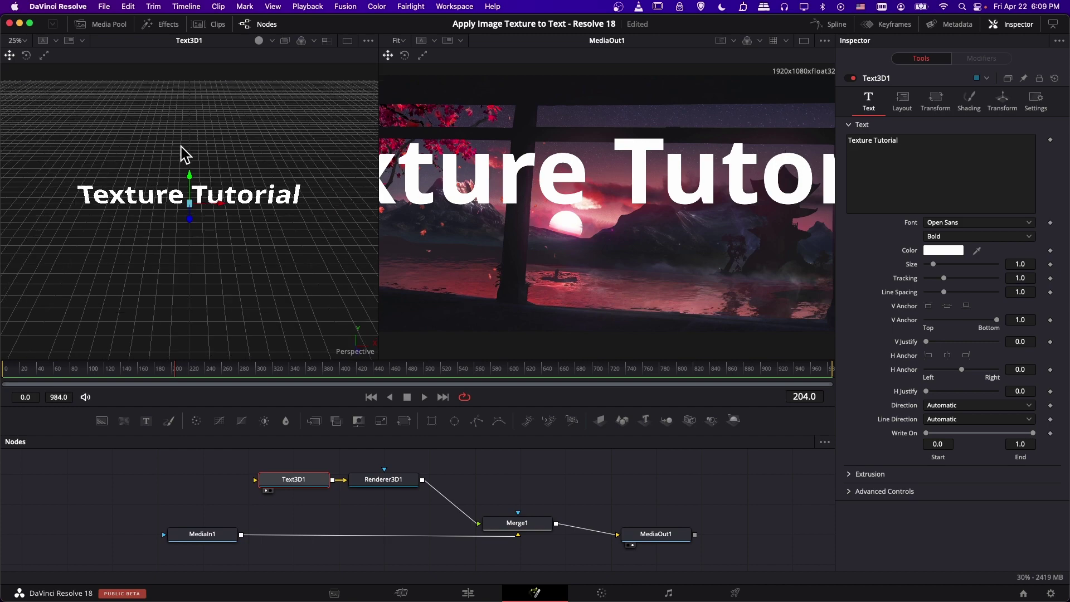
{"action": "left_click_drag", "start_coordinate": [173, 236], "coordinate": [302, 167]}
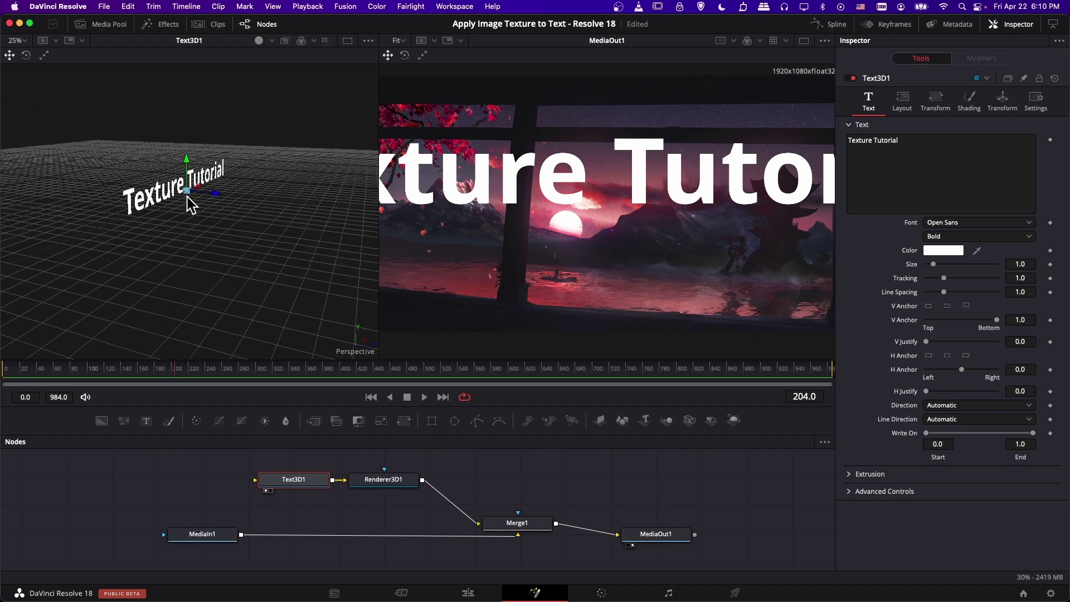
{"action": "scroll", "coordinate": [192, 211], "scroll_direction": "up", "scroll_amount": 3}
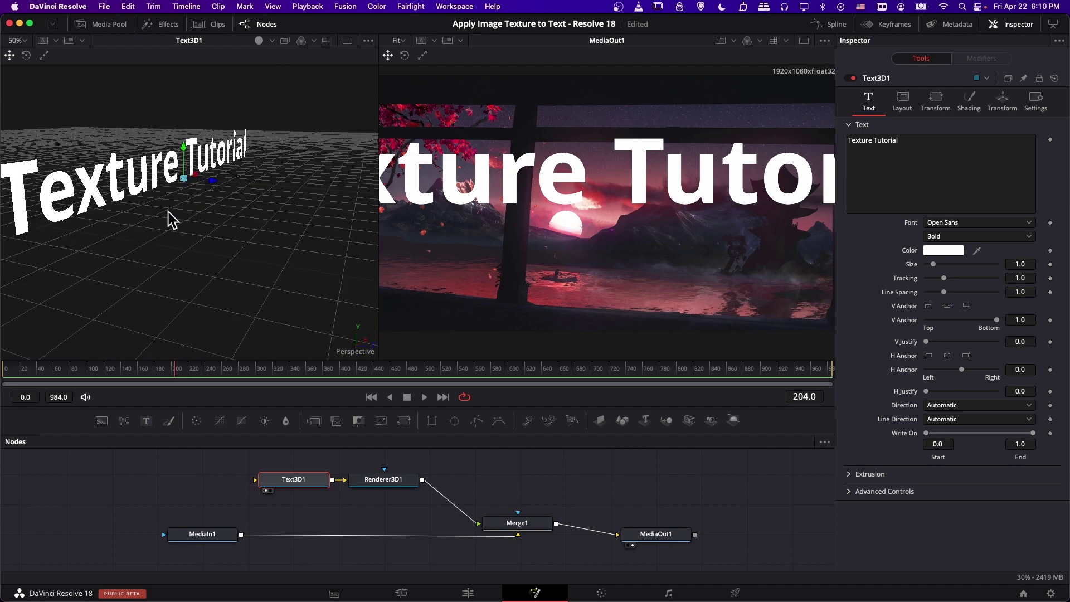
{"action": "left_click_drag", "start_coordinate": [158, 201], "coordinate": [209, 187]}
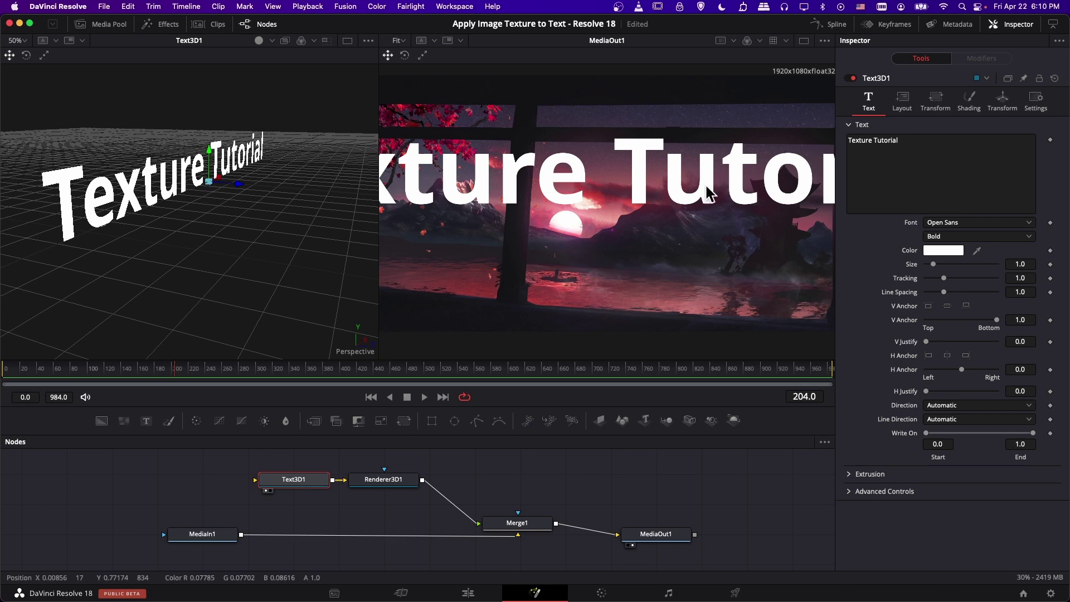
{"action": "left_click_drag", "start_coordinate": [311, 490], "coordinate": [303, 491]}
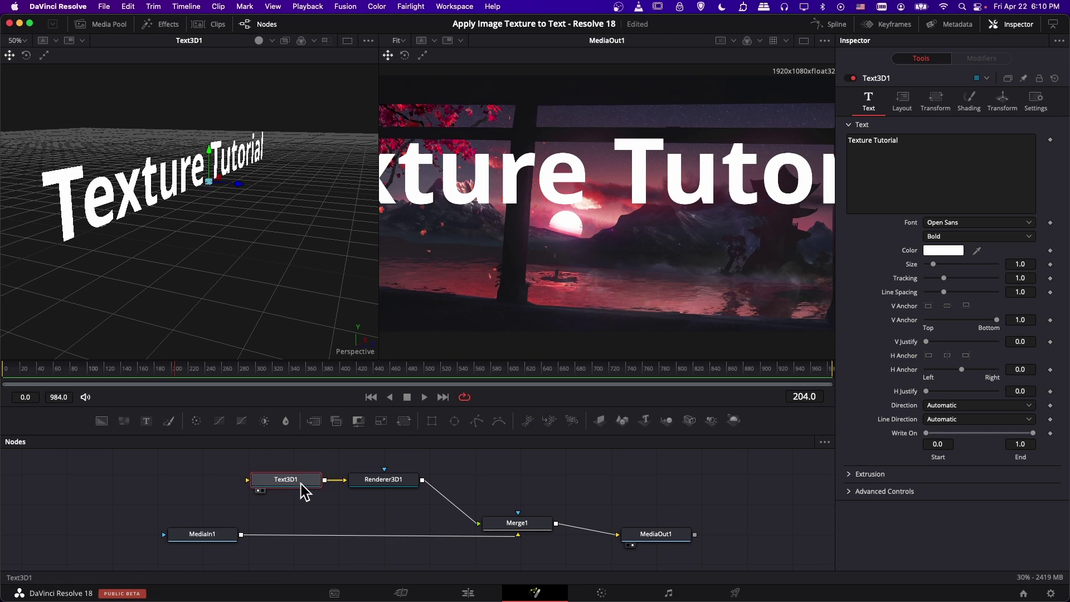
Expand Text3D1's Extrusion section and set Extrusion Depth to 0.0252
{"action": "left_click", "coordinate": [849, 475]}
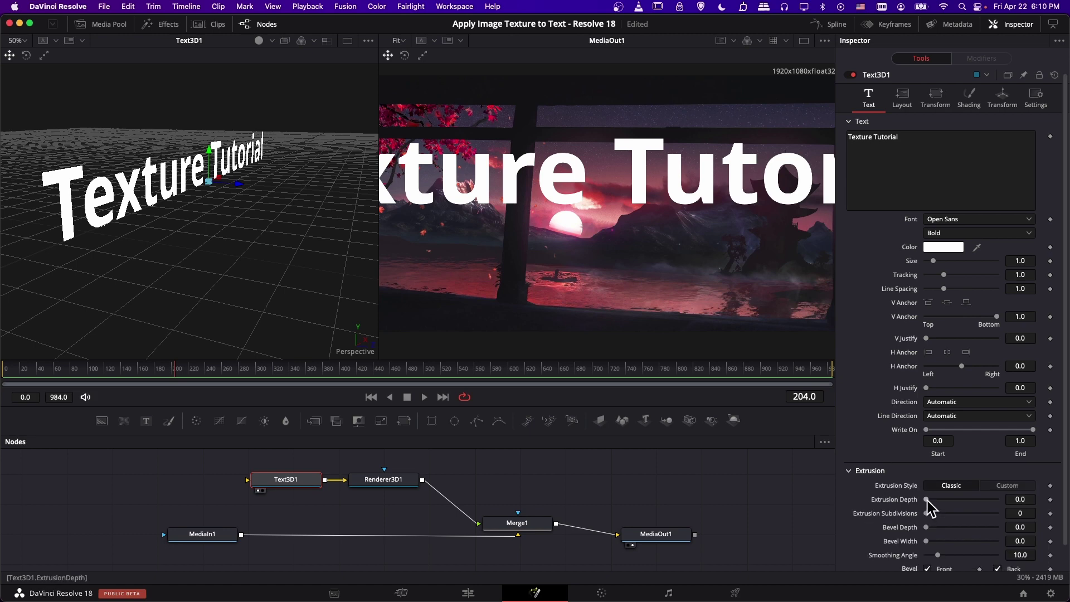
{"action": "left_click_drag", "start_coordinate": [928, 498], "coordinate": [943, 499]}
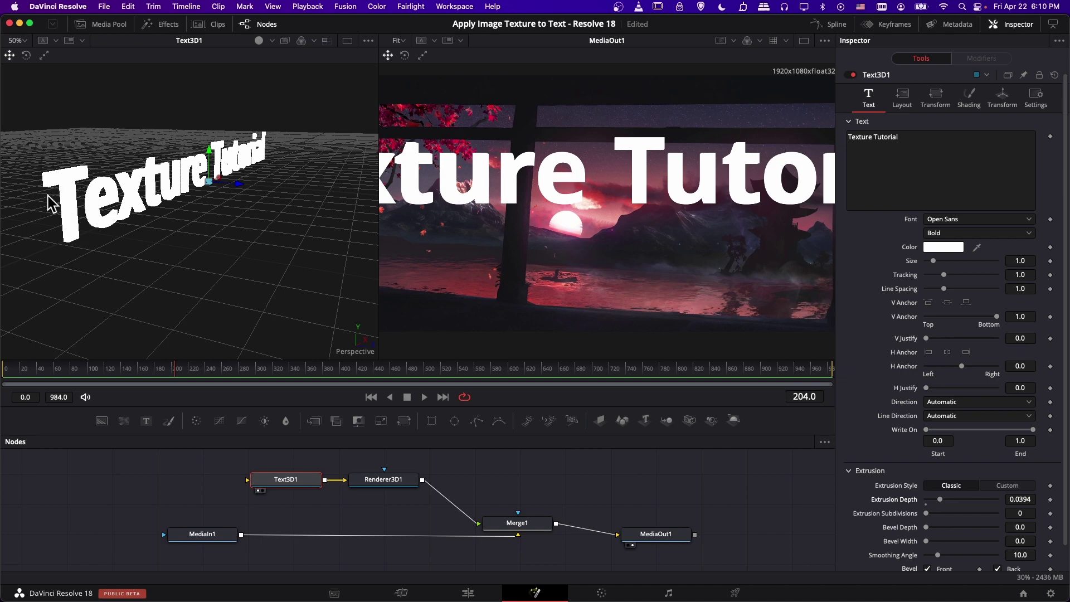
{"action": "left_click_drag", "start_coordinate": [940, 499], "coordinate": [935, 501]}
{"action": "left_click_drag", "start_coordinate": [597, 292], "coordinate": [566, 292]}
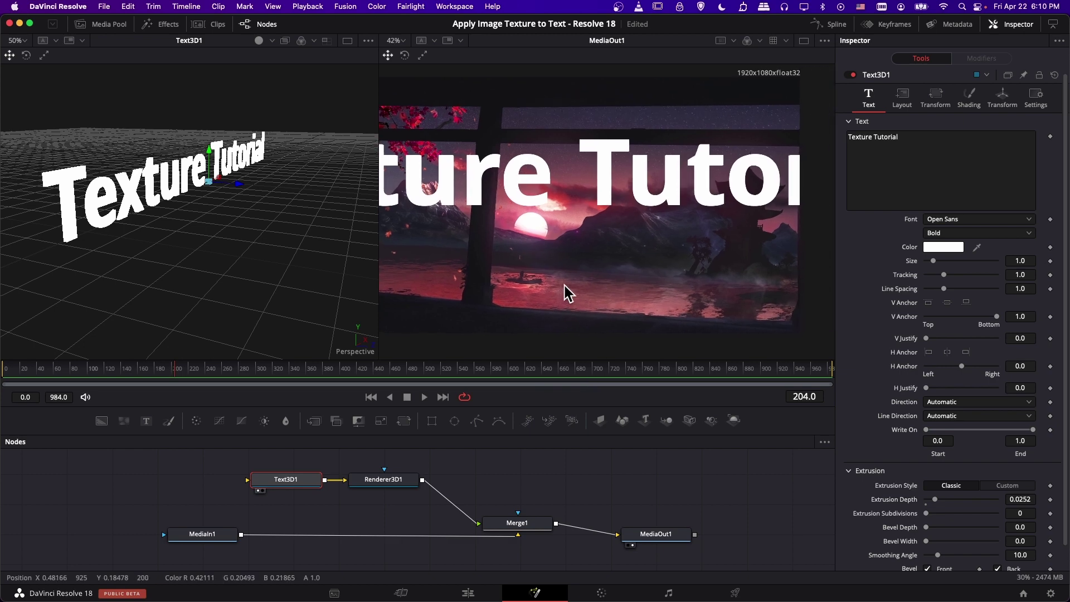
{"action": "left_click_drag", "start_coordinate": [460, 210], "coordinate": [526, 209]}
{"action": "scroll", "coordinate": [532, 217], "scroll_direction": "right", "scroll_amount": 2}
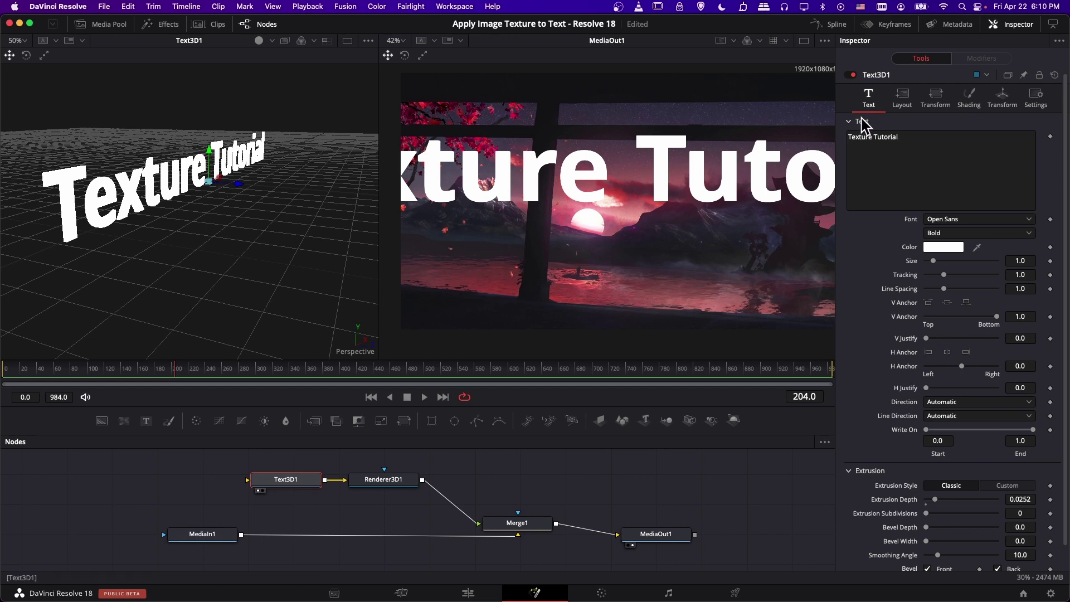
Switch Text3D1's Shading material type from Solid to Image
{"action": "left_click", "coordinate": [968, 100]}
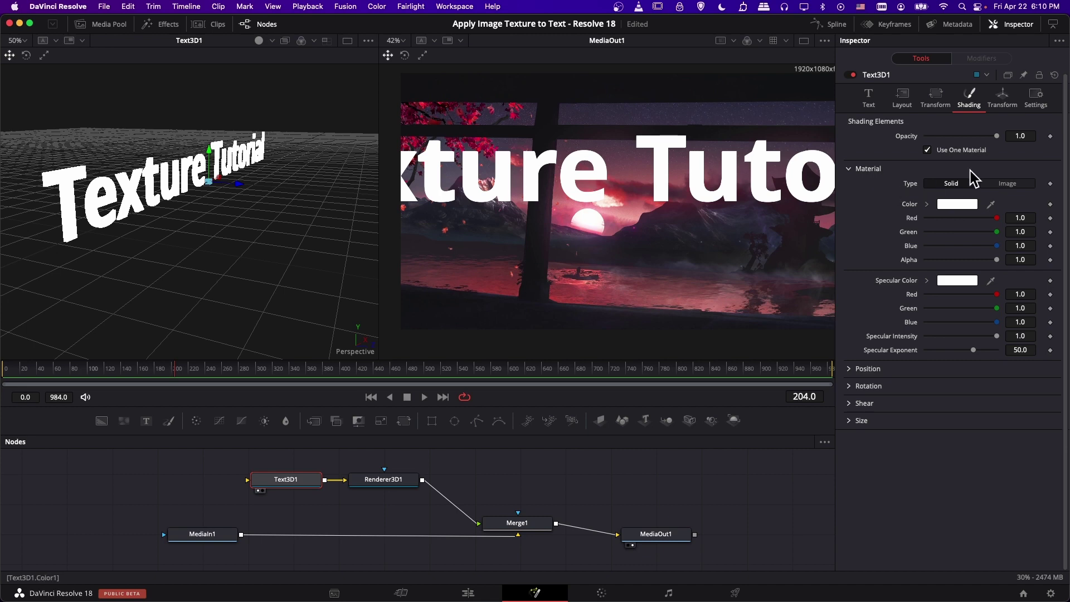
{"action": "left_click", "coordinate": [989, 185]}
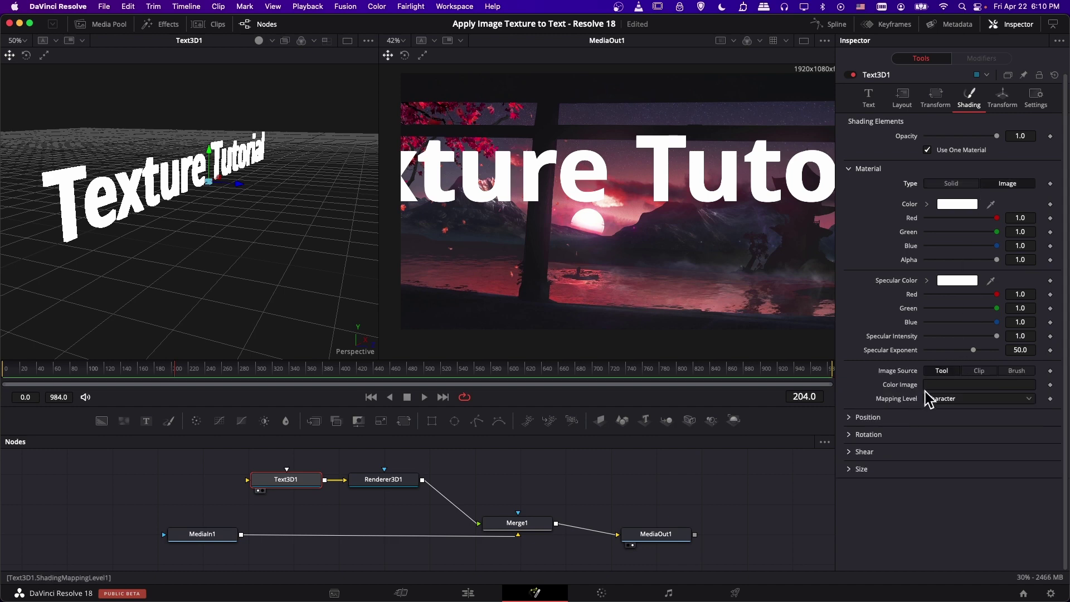
Load hrt_clay_2.jpeg from file as the text's material image
{"action": "left_click", "coordinate": [976, 372]}
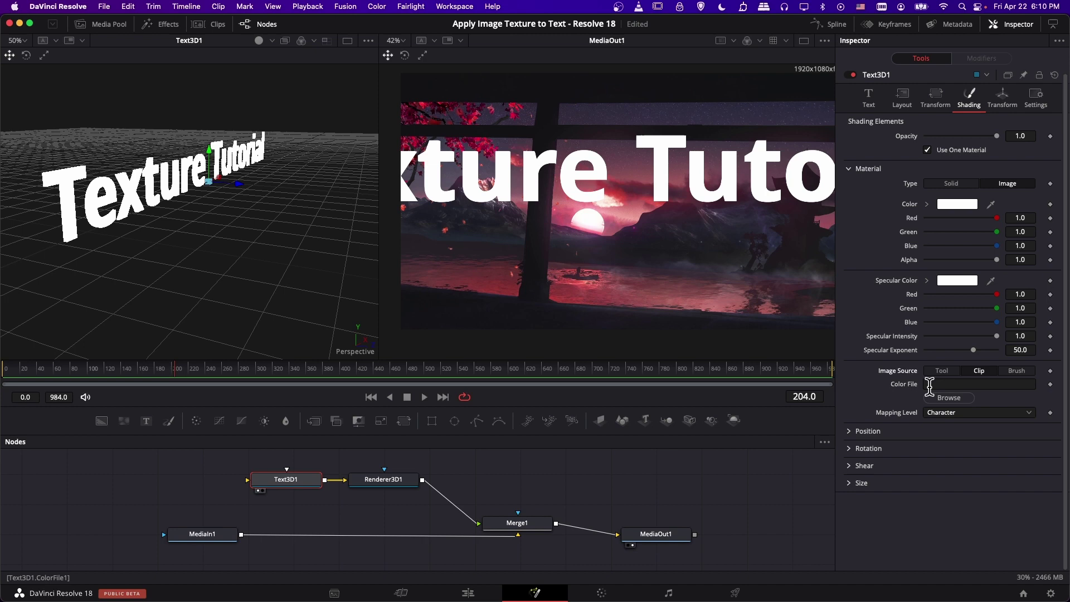
{"action": "left_click", "coordinate": [944, 397]}
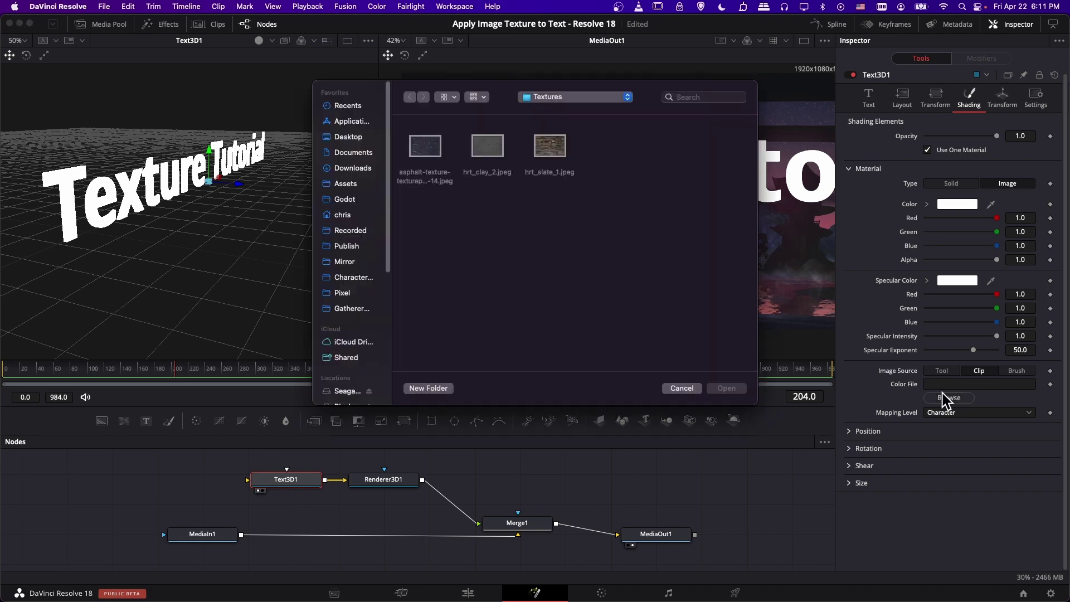
{"action": "double_click", "coordinate": [479, 146]}
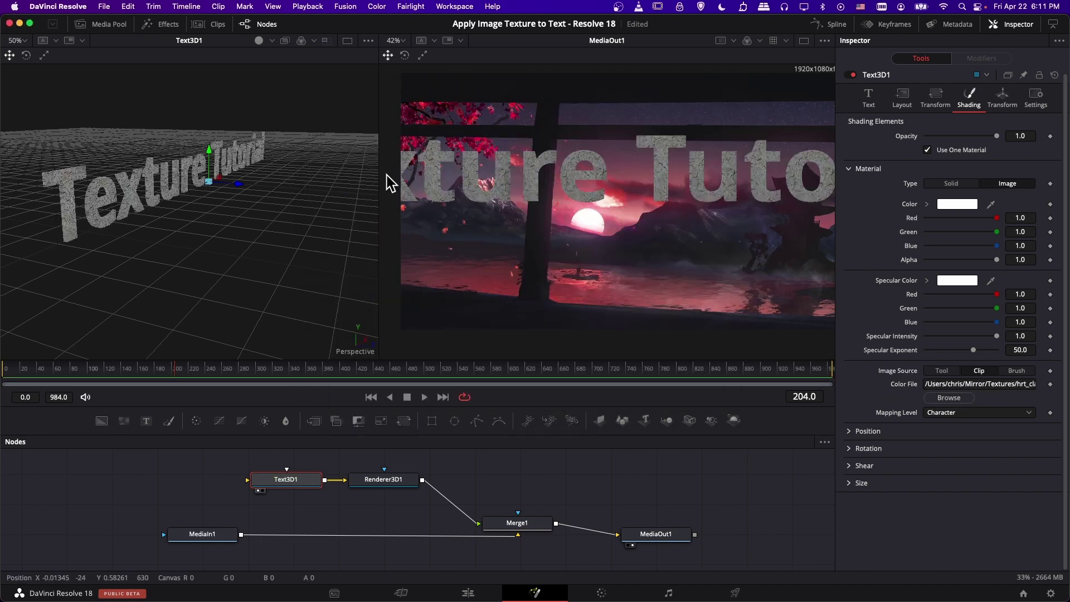
{"action": "left_click_drag", "start_coordinate": [235, 194], "coordinate": [539, 217]}
{"action": "scroll", "coordinate": [376, 220], "scroll_direction": "down", "scroll_amount": 5}
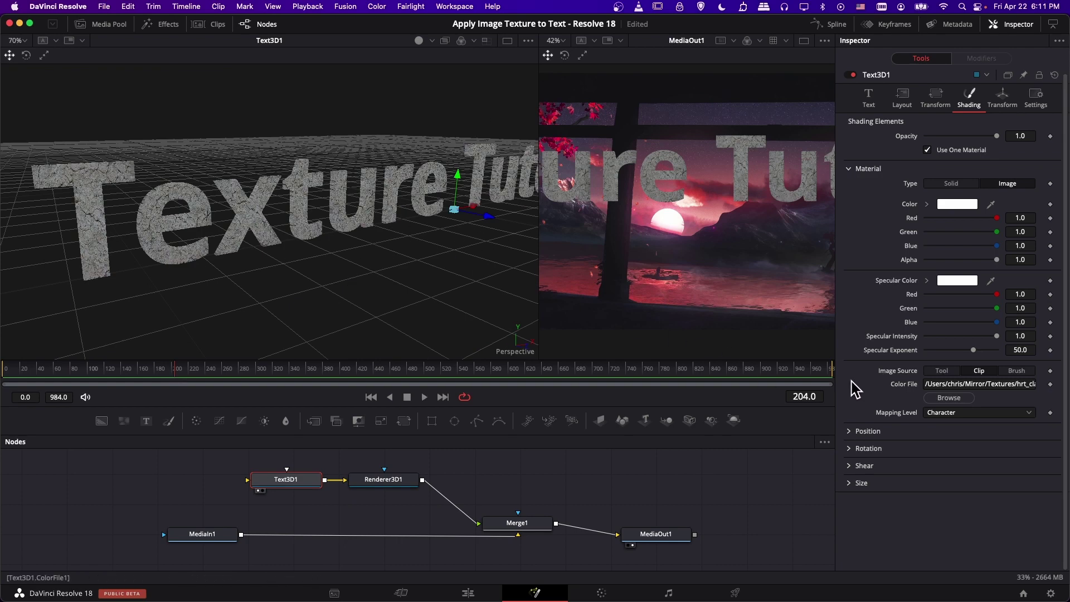
Keep the texture Mapping Level at Character and inspect the letters from new angles
{"action": "left_click", "coordinate": [941, 415]}
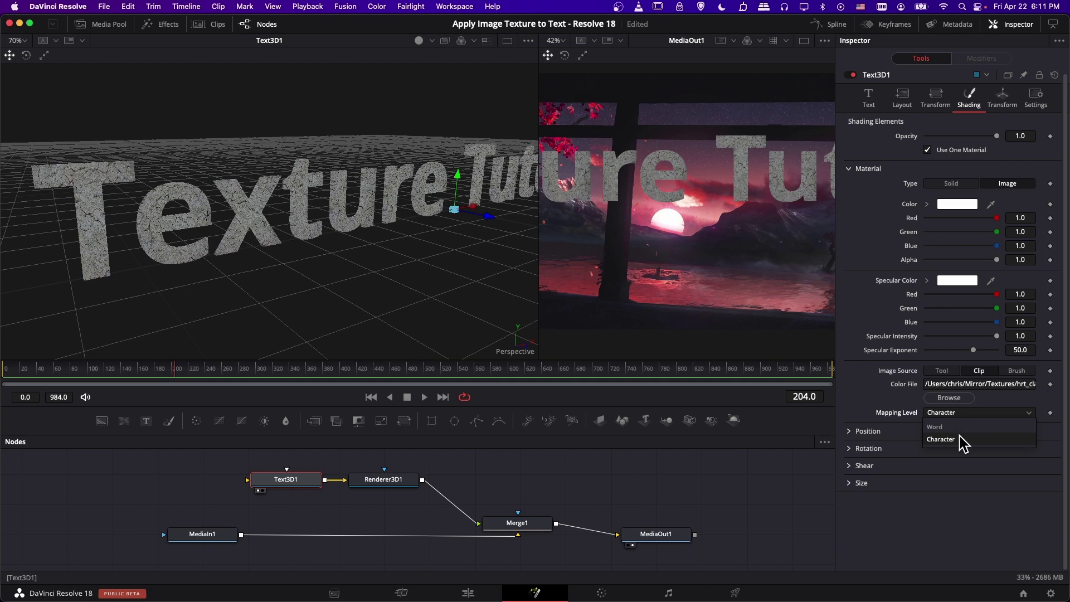
{"action": "left_click", "coordinate": [959, 436]}
{"action": "left_click_drag", "start_coordinate": [329, 309], "coordinate": [296, 242]}
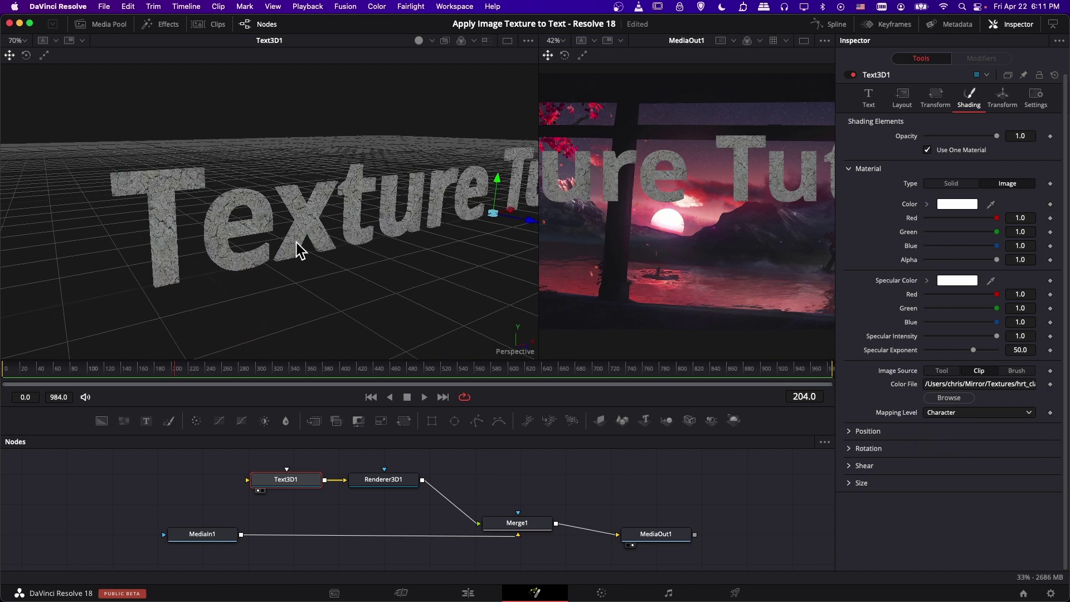
{"action": "scroll", "coordinate": [296, 242], "scroll_direction": "up", "scroll_amount": 5}
{"action": "scroll", "coordinate": [303, 239], "scroll_direction": "down", "scroll_amount": 2}
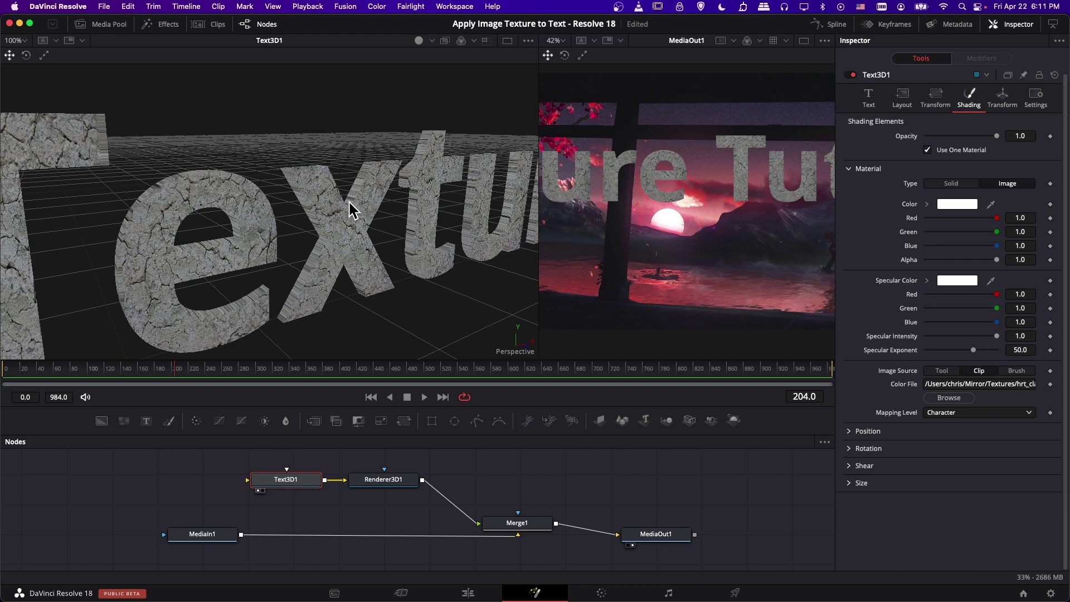
{"action": "left_click_drag", "start_coordinate": [395, 225], "coordinate": [390, 225]}
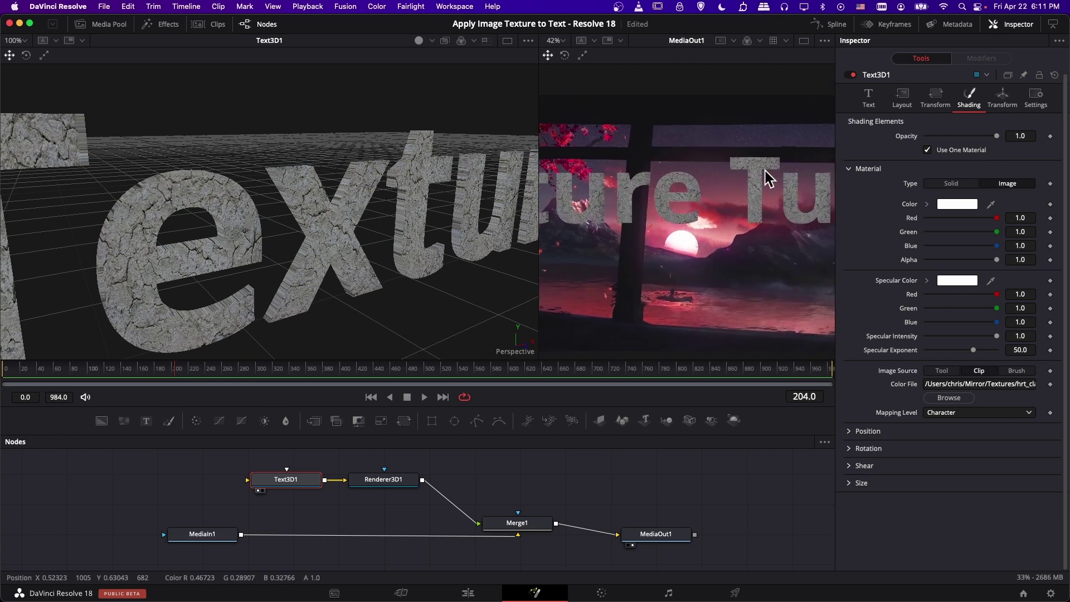
{"action": "scroll", "coordinate": [710, 211], "scroll_direction": "down", "scroll_amount": 2}
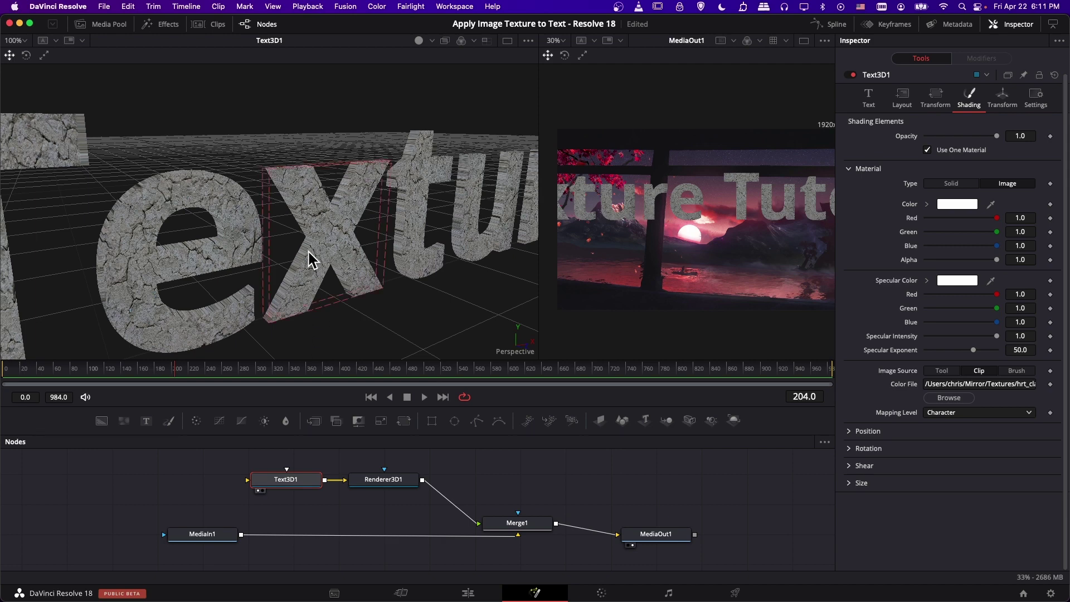
{"action": "scroll", "coordinate": [308, 250], "scroll_direction": "down", "scroll_amount": 5}
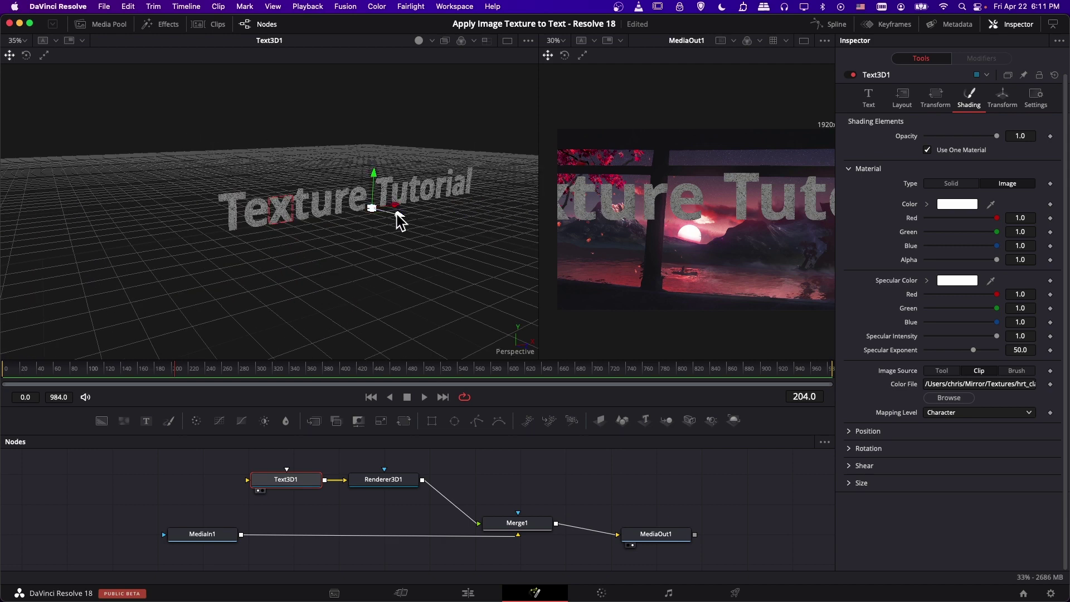
Move the text left, widen the final output viewer, and zoom close to the letters
{"action": "left_click_drag", "start_coordinate": [395, 215], "coordinate": [321, 194]}
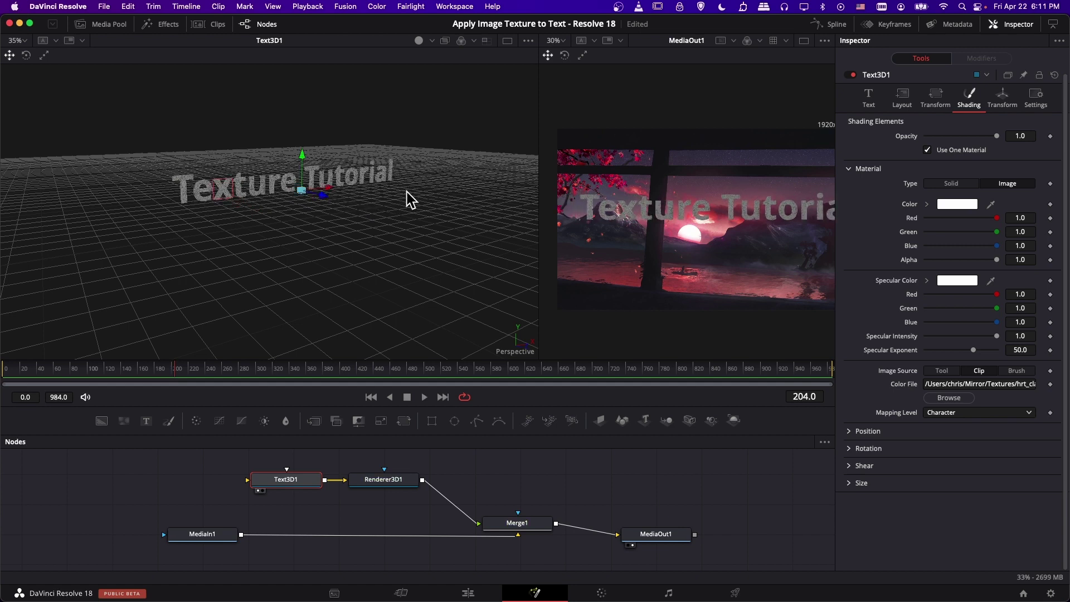
{"action": "left_click_drag", "start_coordinate": [540, 210], "coordinate": [460, 217]}
{"action": "scroll", "coordinate": [256, 191], "scroll_direction": "up", "scroll_amount": 6}
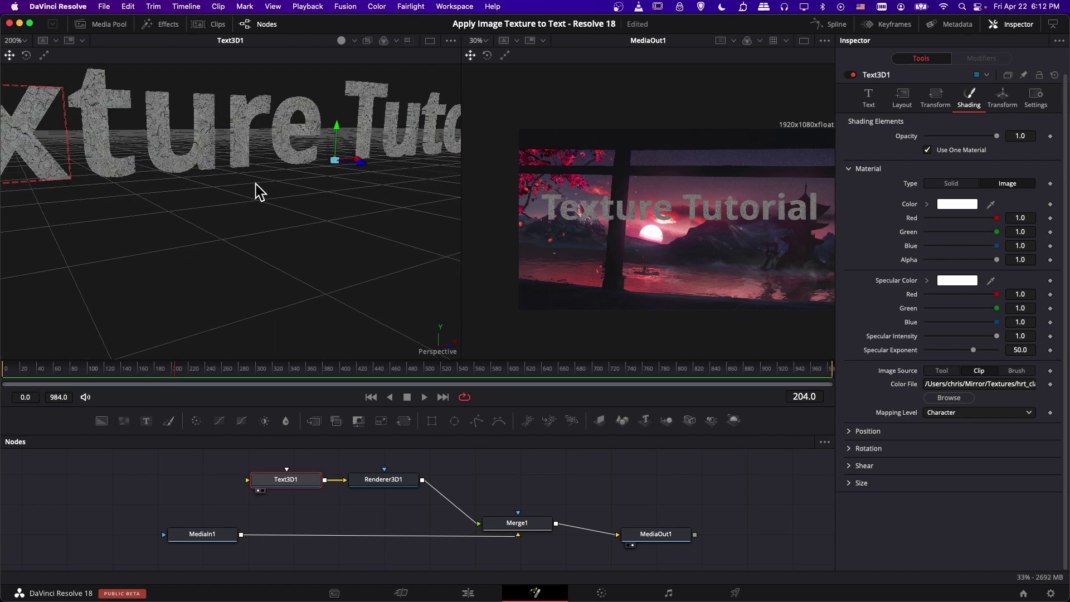
{"action": "left_click_drag", "start_coordinate": [256, 191], "coordinate": [300, 160]}
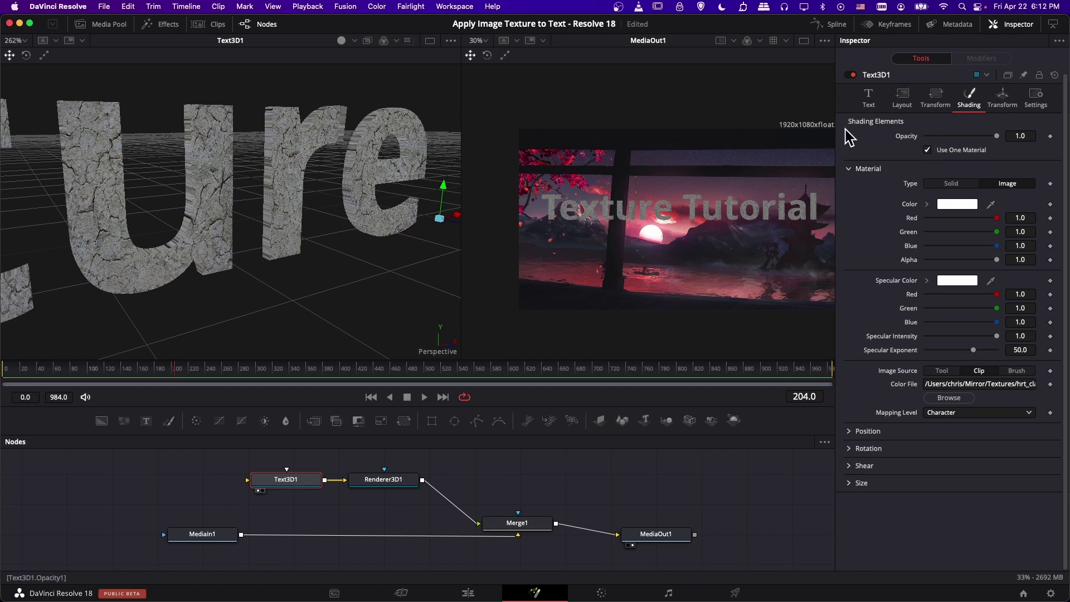
Uncheck Use One Material so the bevel gets its own material, showing only final output
{"action": "left_click", "coordinate": [928, 149]}
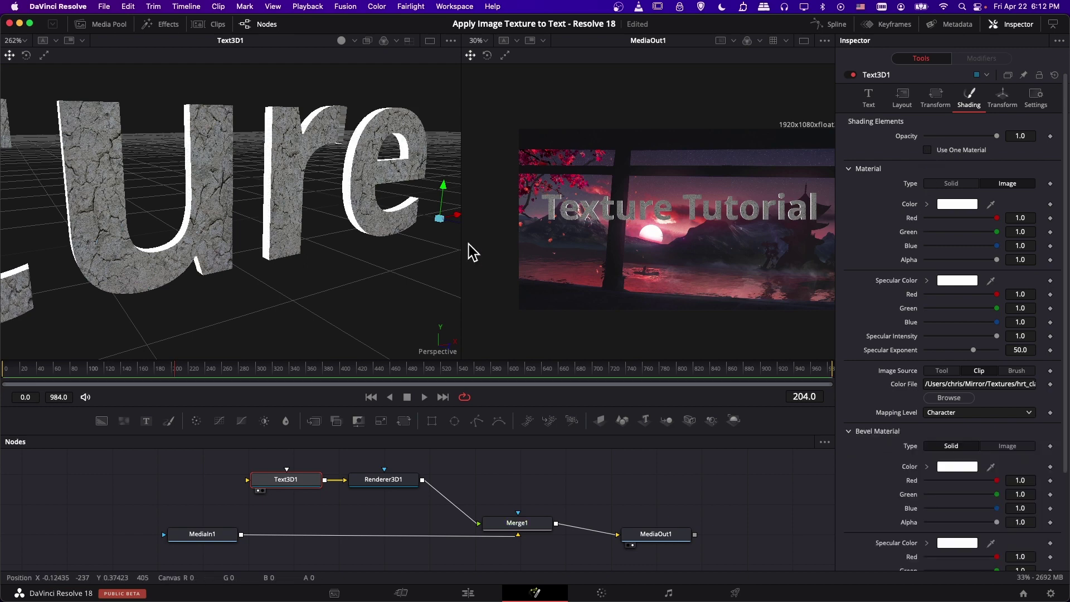
{"action": "left_click_drag", "start_coordinate": [359, 162], "coordinate": [437, 163]}
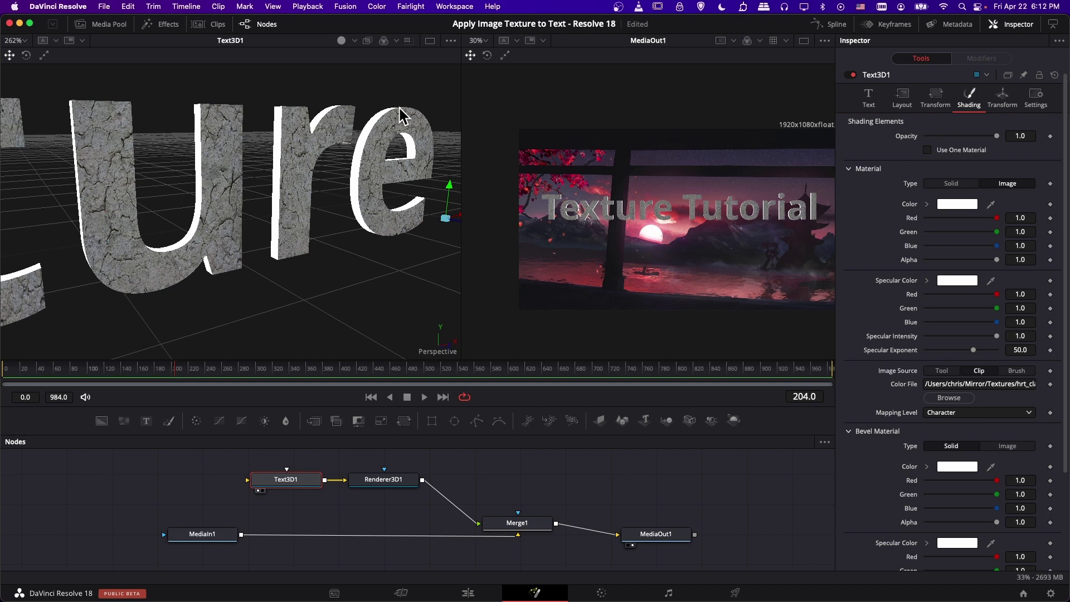
{"action": "scroll", "coordinate": [851, 396], "scroll_direction": "down", "scroll_amount": 1}
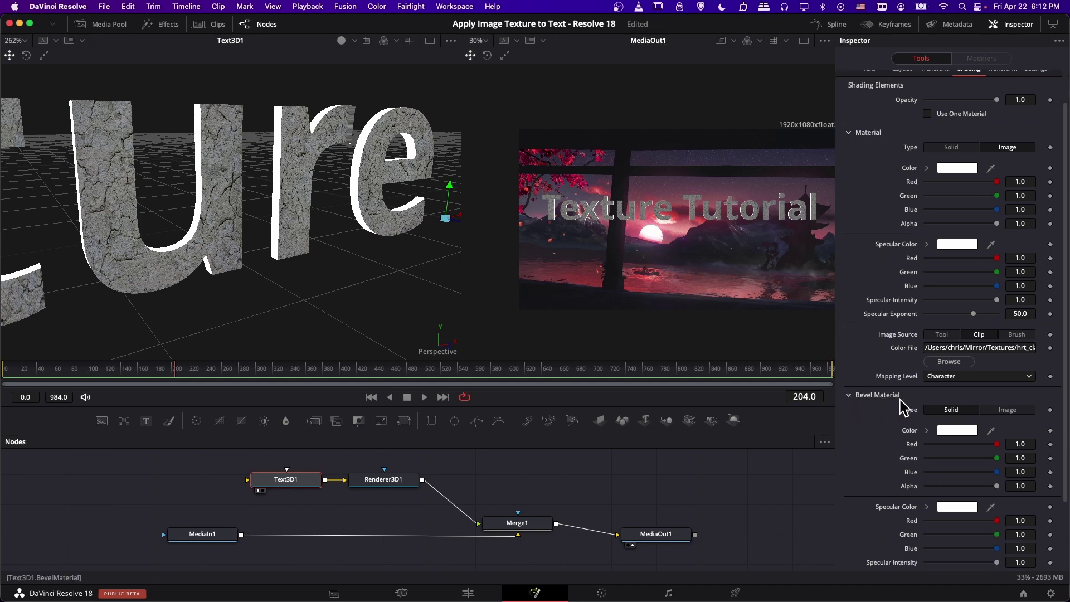
{"action": "scroll", "coordinate": [925, 400], "scroll_direction": "down", "scroll_amount": 5}
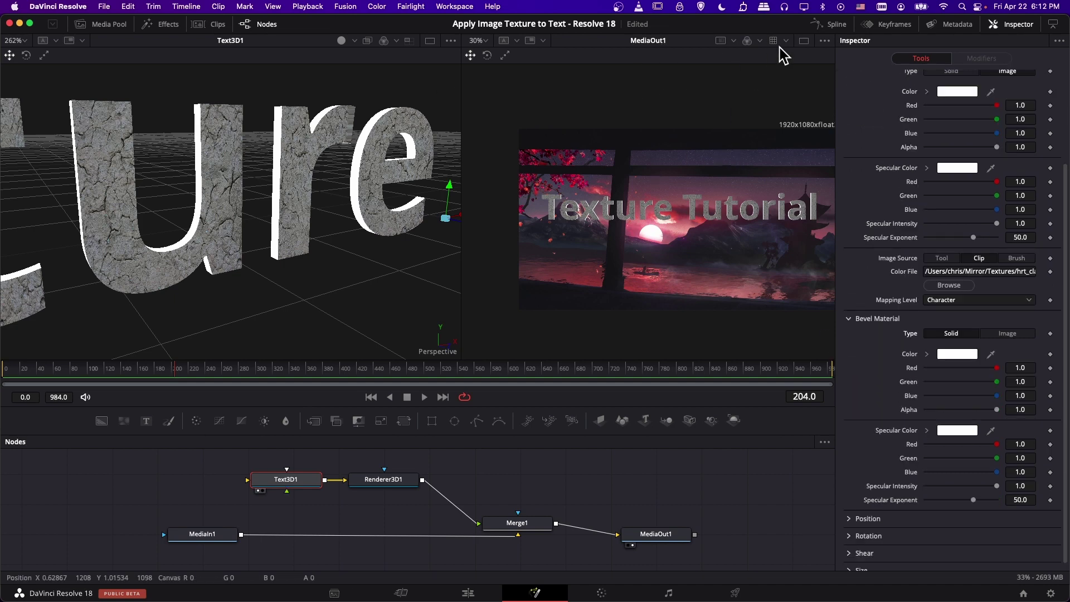
{"action": "left_click", "coordinate": [803, 41]}
{"action": "scroll", "coordinate": [502, 244], "scroll_direction": "up", "scroll_amount": 6}
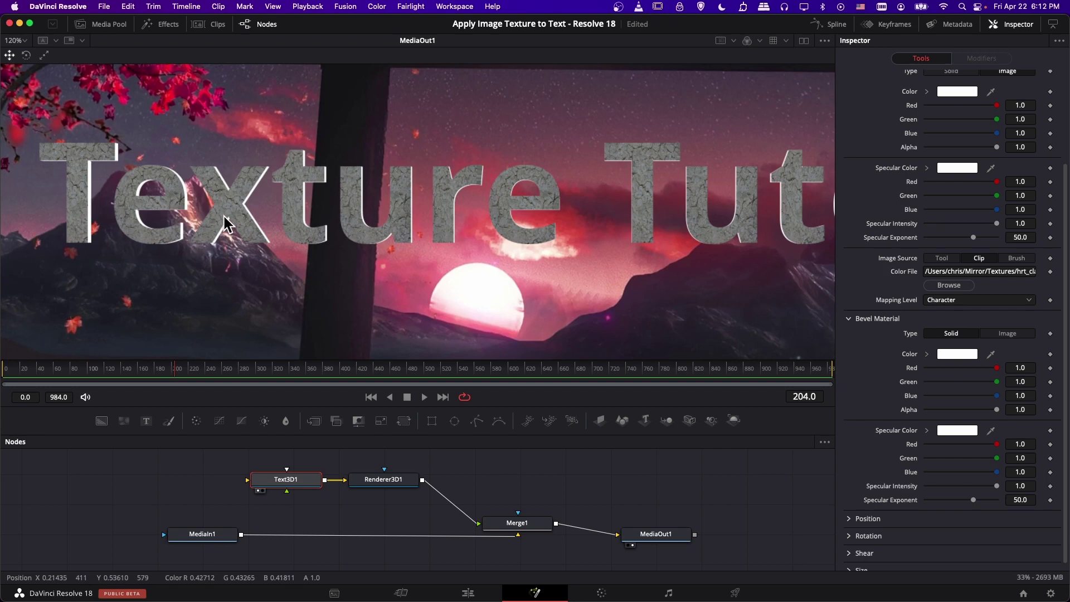
Set the bevel material colour to solid black
{"action": "left_click", "coordinate": [957, 355]}
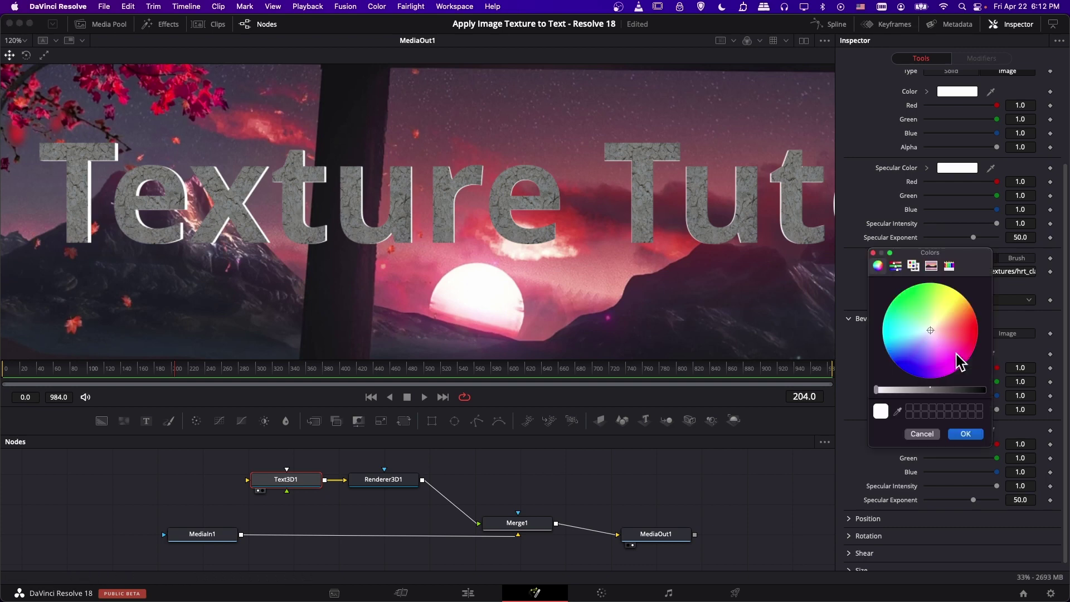
{"action": "left_click_drag", "start_coordinate": [935, 393], "coordinate": [988, 388]}
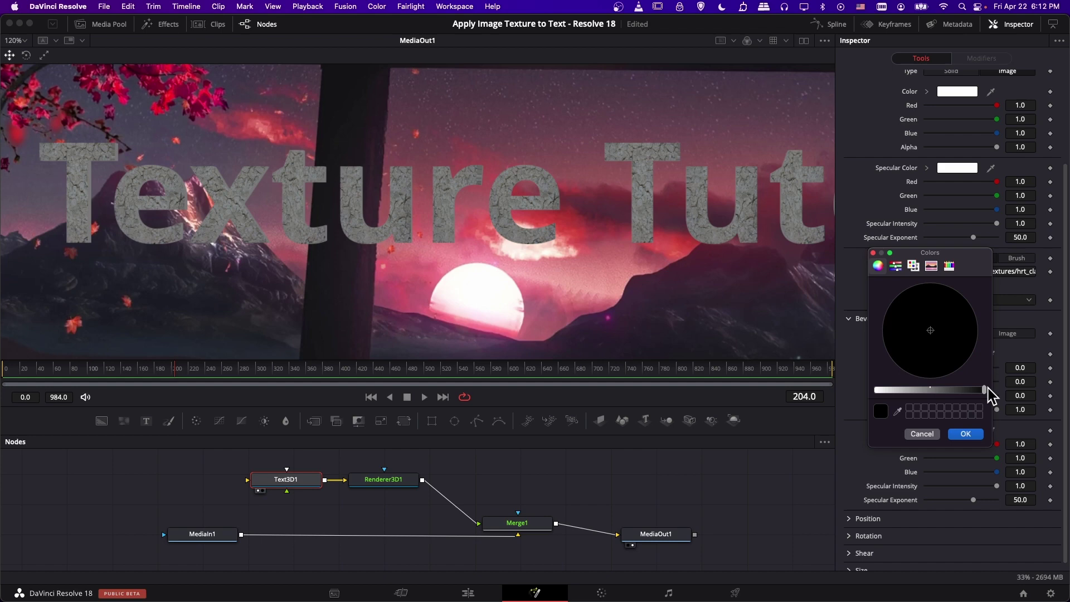
{"action": "left_click", "coordinate": [966, 434]}
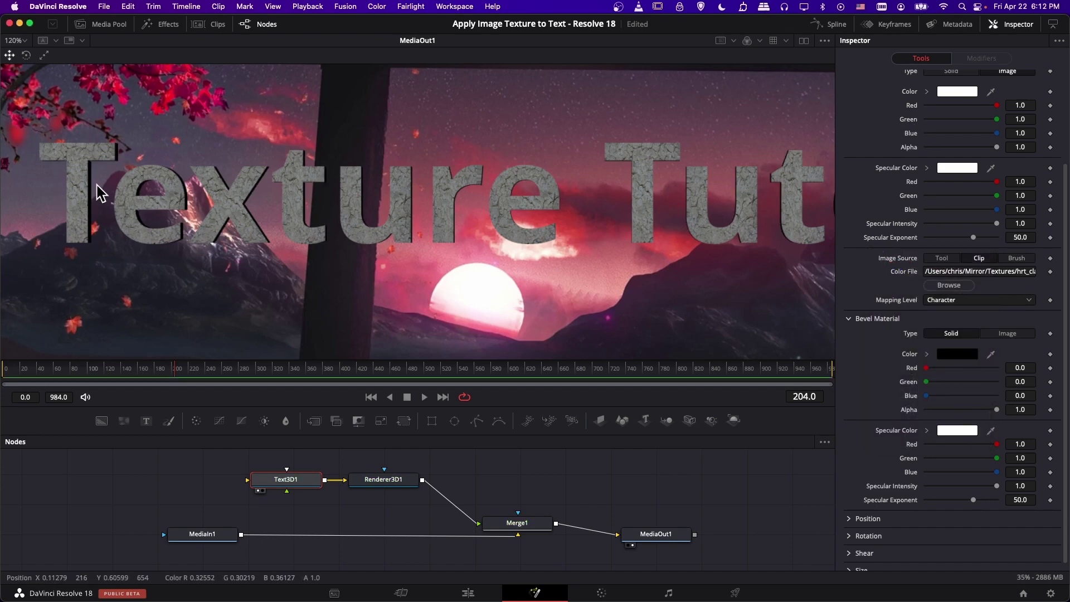
{"action": "scroll", "coordinate": [466, 185], "scroll_direction": "down", "scroll_amount": 2}
{"action": "scroll", "coordinate": [466, 185], "scroll_direction": "down", "scroll_amount": 2}
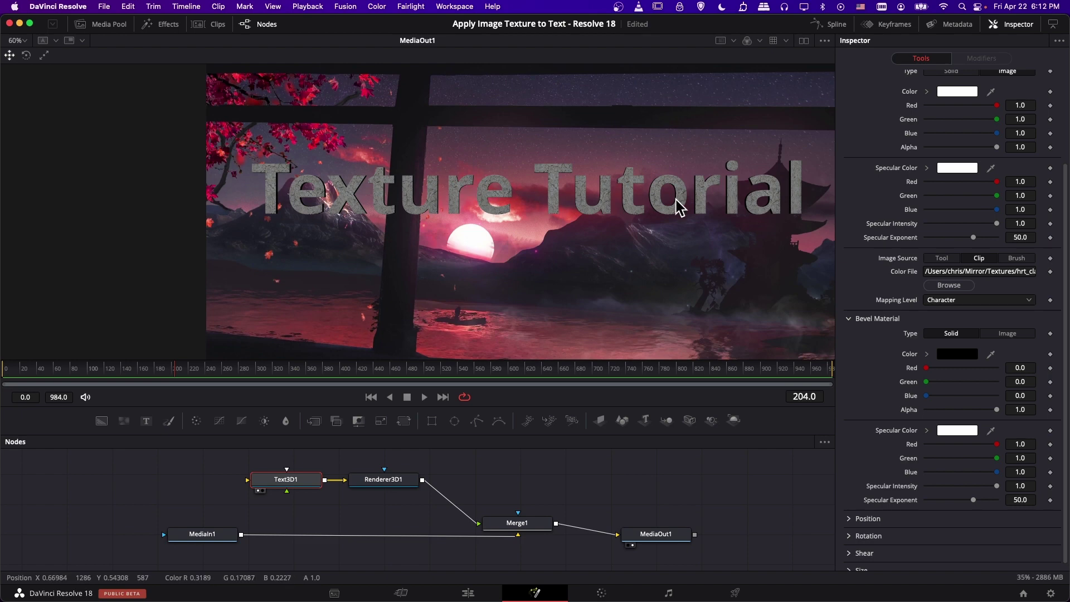
{"action": "scroll", "coordinate": [599, 194], "scroll_direction": "up", "scroll_amount": 4}
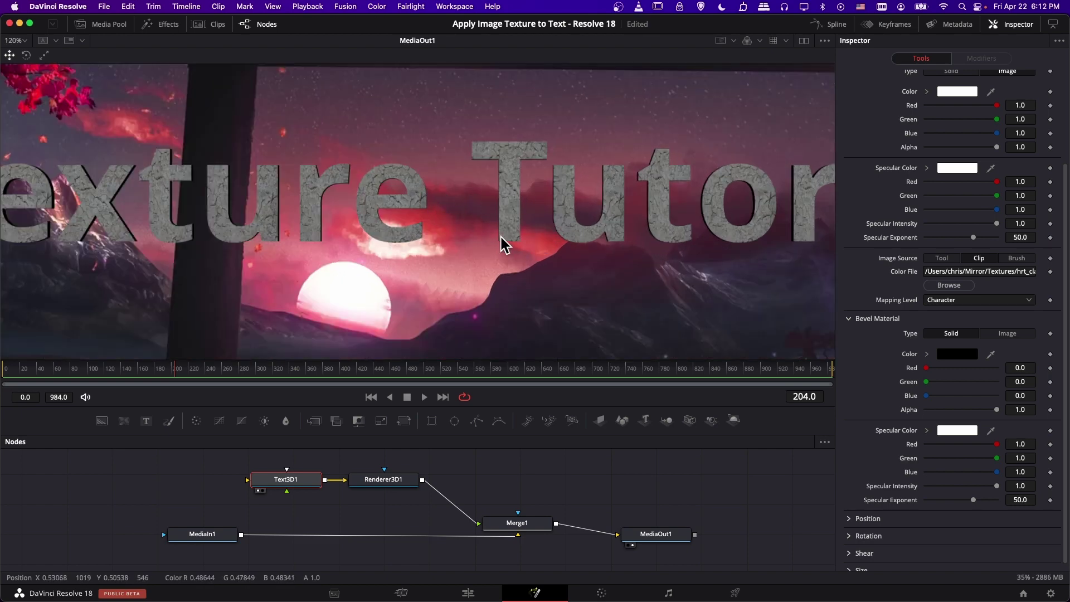
{"action": "scroll", "coordinate": [427, 210], "scroll_direction": "left", "scroll_amount": 1}
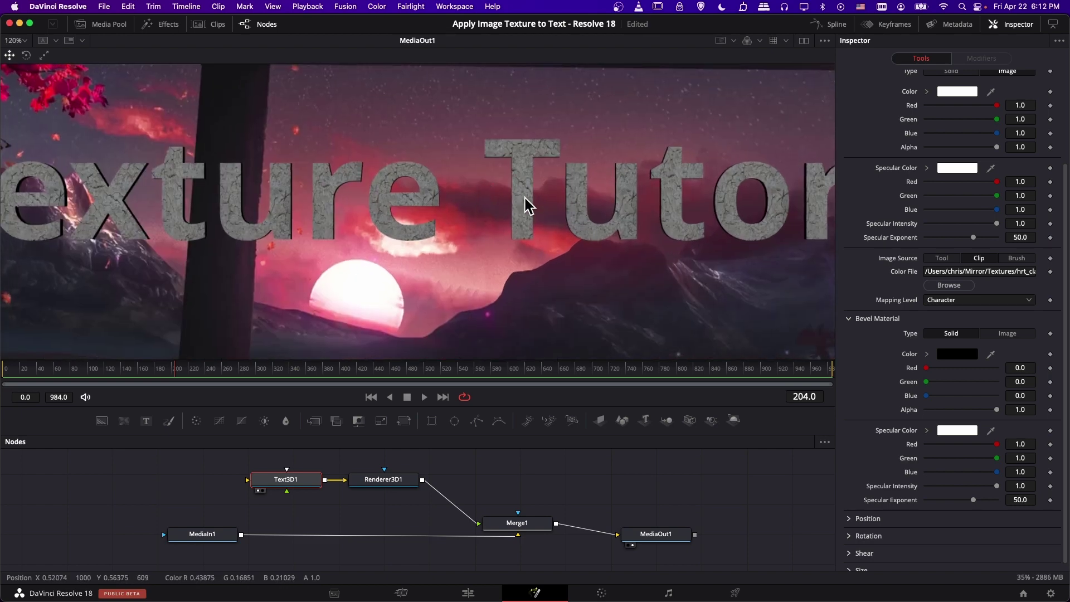
{"action": "scroll", "coordinate": [454, 186], "scroll_direction": "left", "scroll_amount": 3}
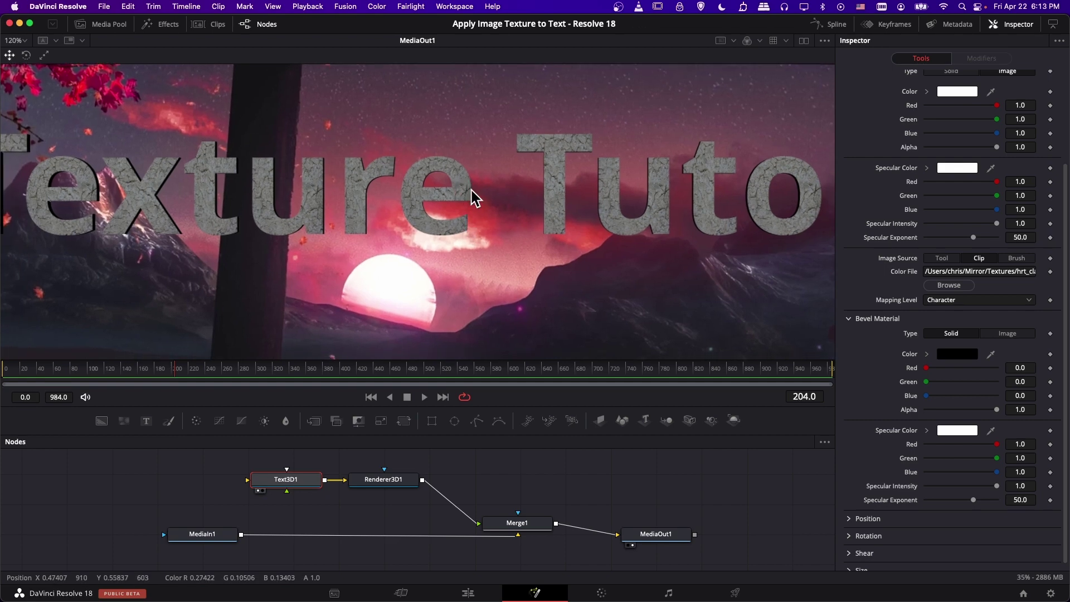
{"action": "scroll", "coordinate": [446, 186], "scroll_direction": "left", "scroll_amount": 5}
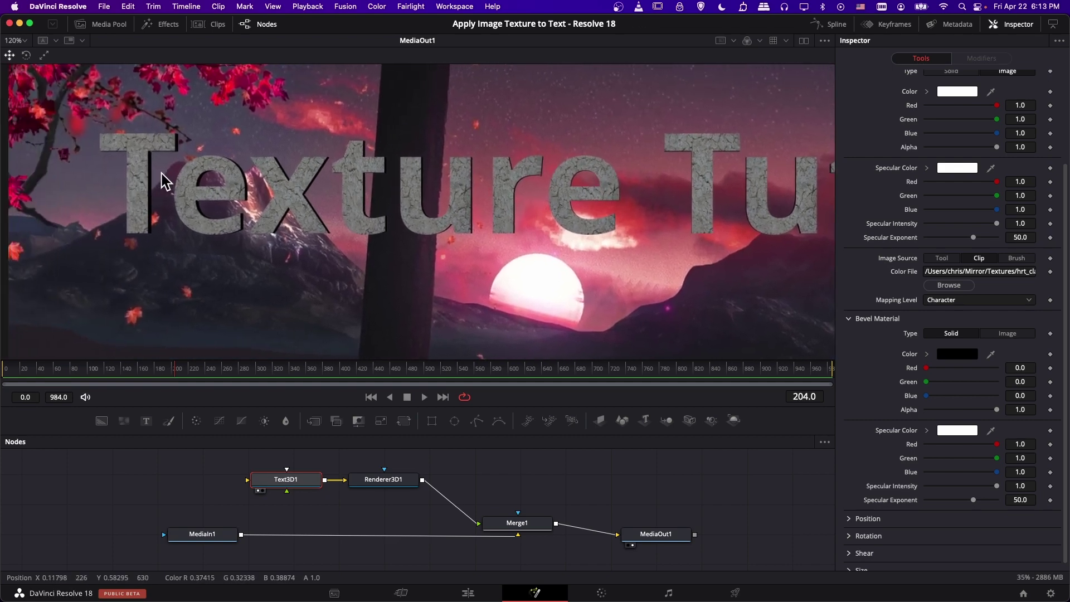
{"action": "scroll", "coordinate": [166, 181], "scroll_direction": "left", "scroll_amount": 2}
{"action": "scroll", "coordinate": [502, 195], "scroll_direction": "right", "scroll_amount": 6}
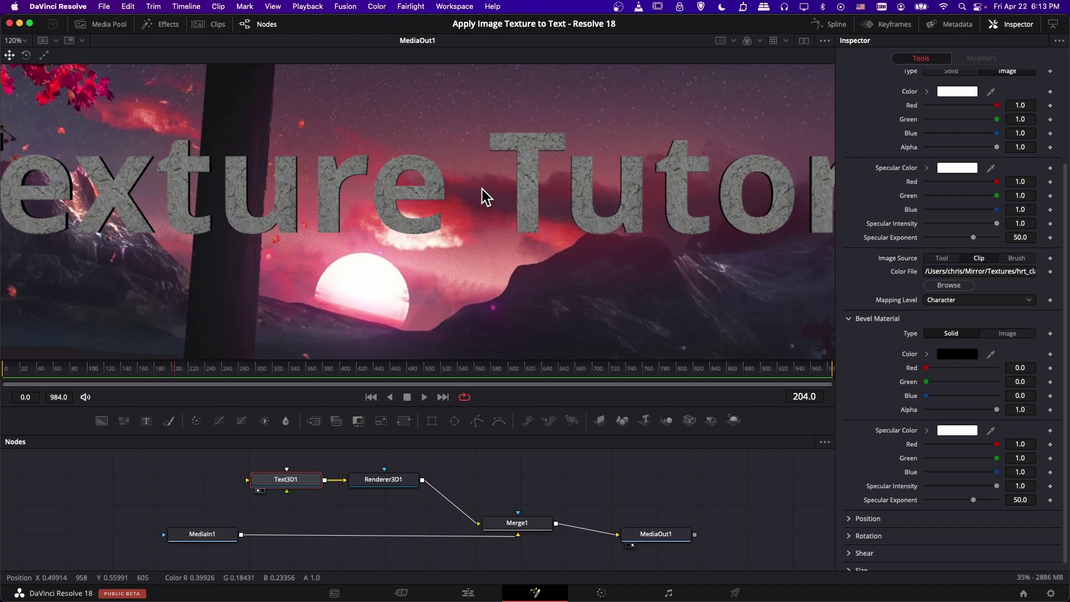
{"action": "scroll", "coordinate": [550, 188], "scroll_direction": "right", "scroll_amount": 5}
{"action": "scroll", "coordinate": [450, 173], "scroll_direction": "down", "scroll_amount": 4}
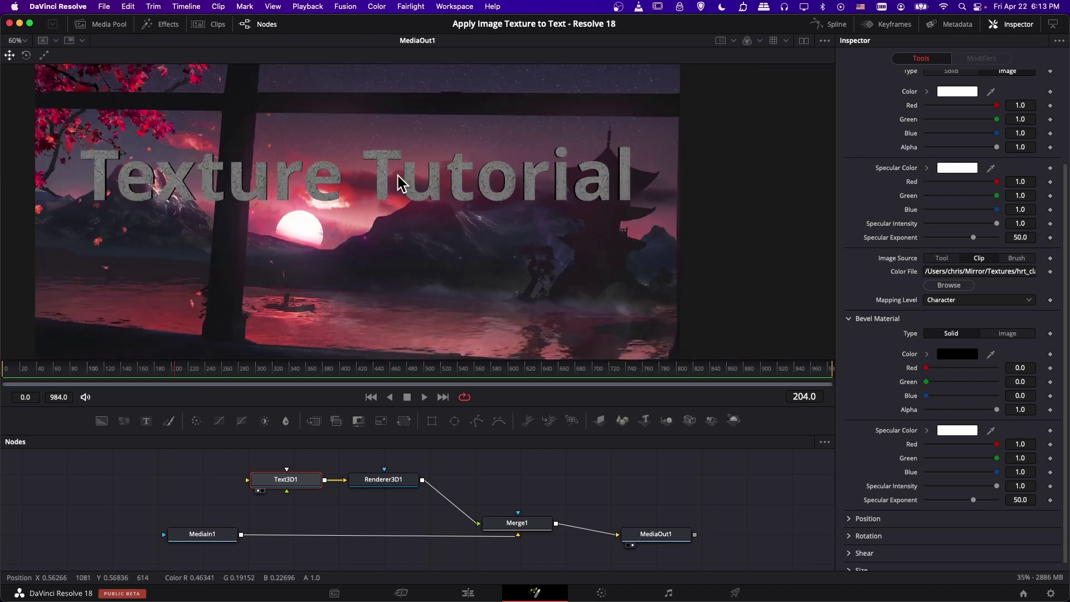
{"action": "scroll", "coordinate": [383, 206], "scroll_direction": "left", "scroll_amount": 2}
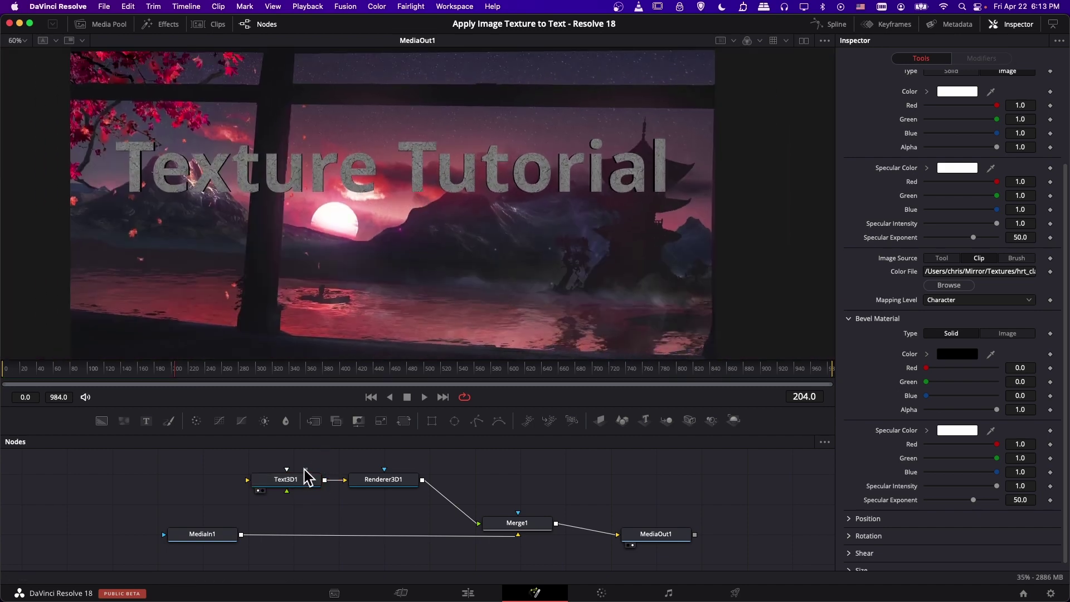
Raise Text3D1's extrusion depth to 0.052, then return to the Edit page
{"action": "left_click_drag", "start_coordinate": [306, 477], "coordinate": [297, 478]}
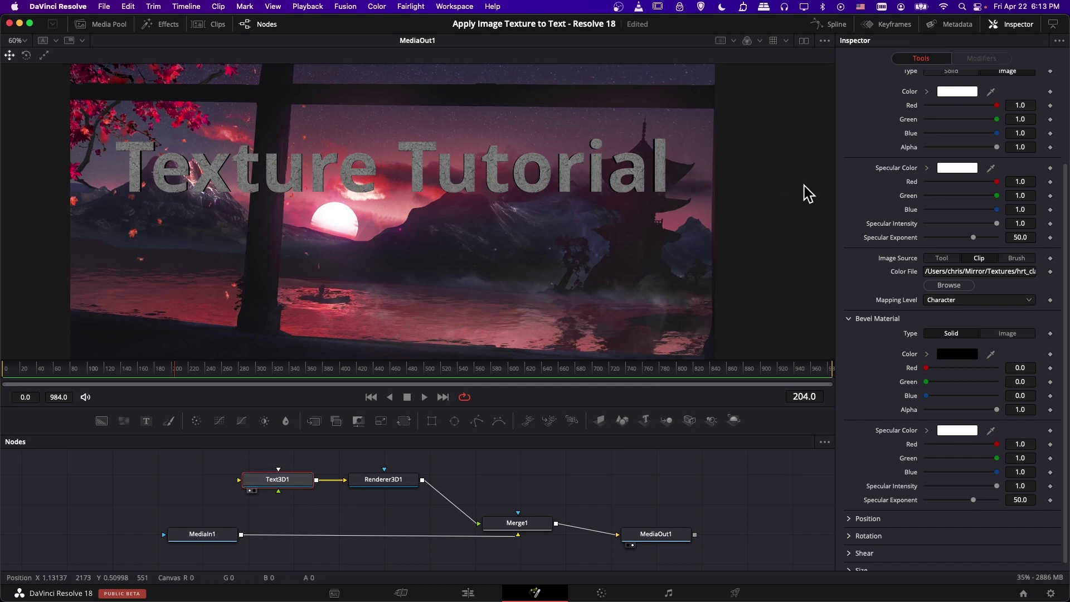
{"action": "scroll", "coordinate": [907, 103], "scroll_direction": "up", "scroll_amount": 5}
{"action": "left_click", "coordinate": [869, 101]}
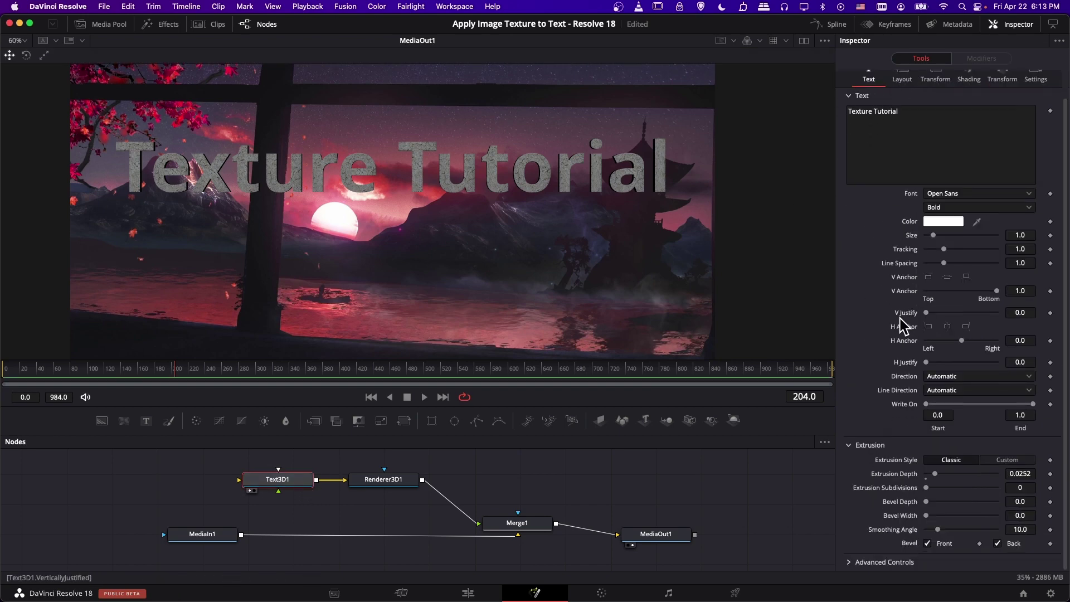
{"action": "left_click_drag", "start_coordinate": [938, 477], "coordinate": [959, 476]}
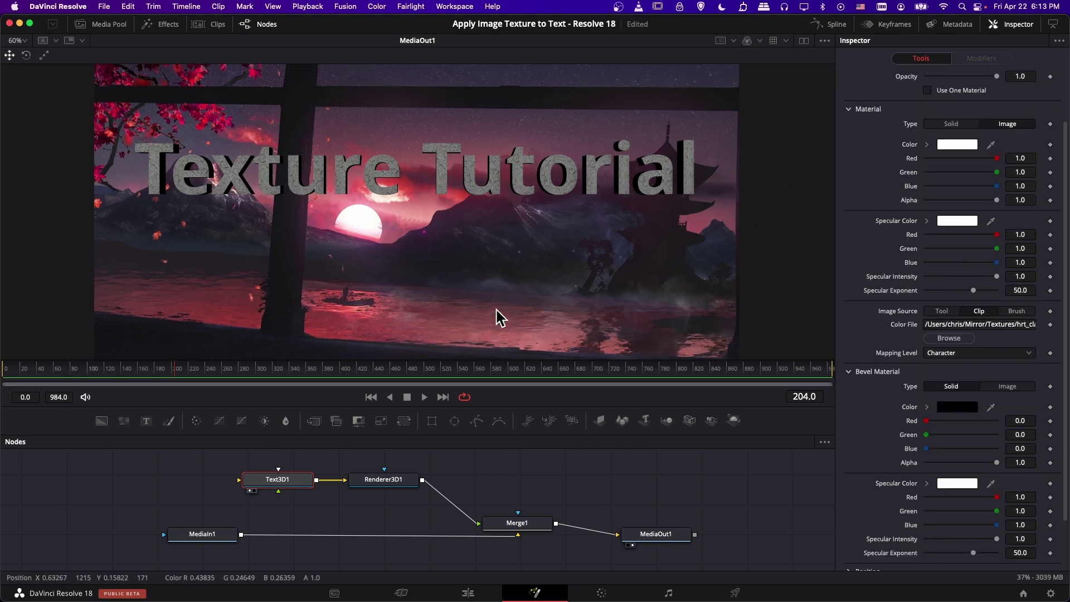
{"action": "left_click", "coordinate": [495, 593]}
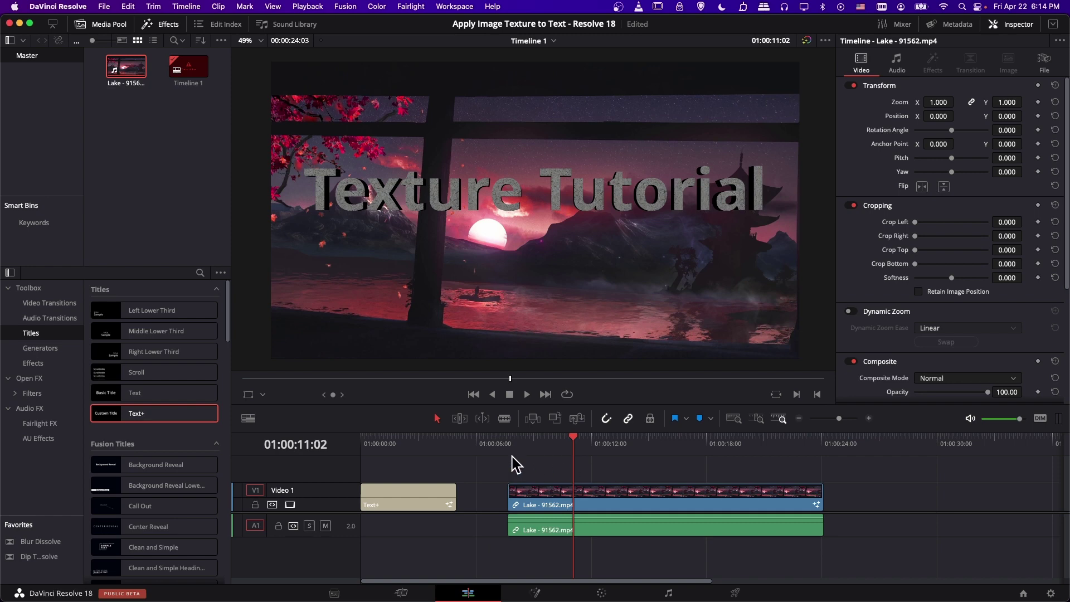
Select the TUTORIAL TEXT Text+ clip and swap its fill image to hrt_slate_1.jpeg
{"action": "left_click", "coordinate": [420, 445]}
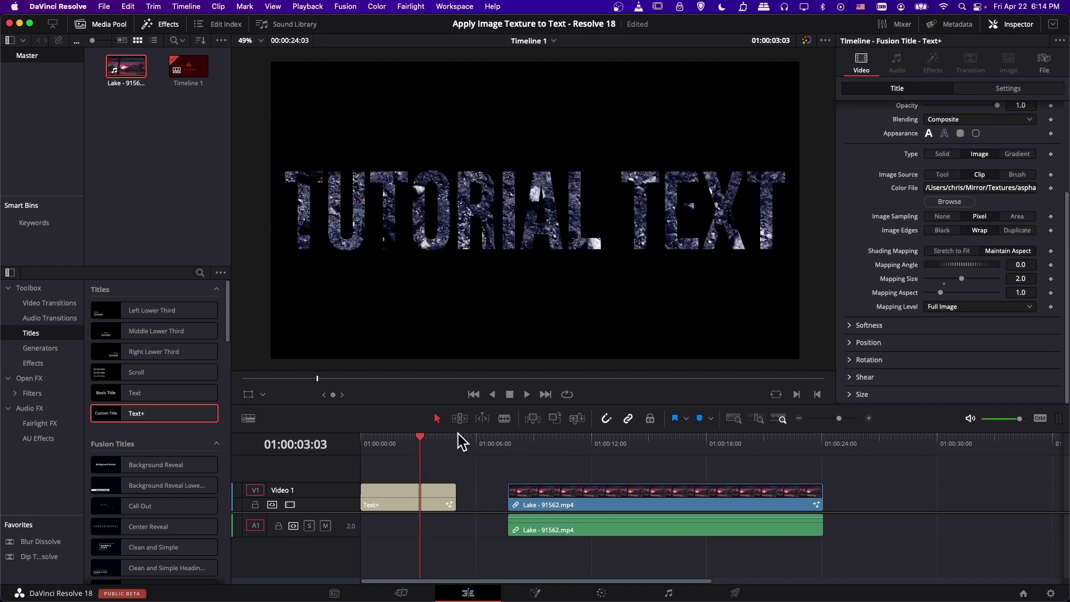
{"action": "left_click", "coordinate": [539, 446]}
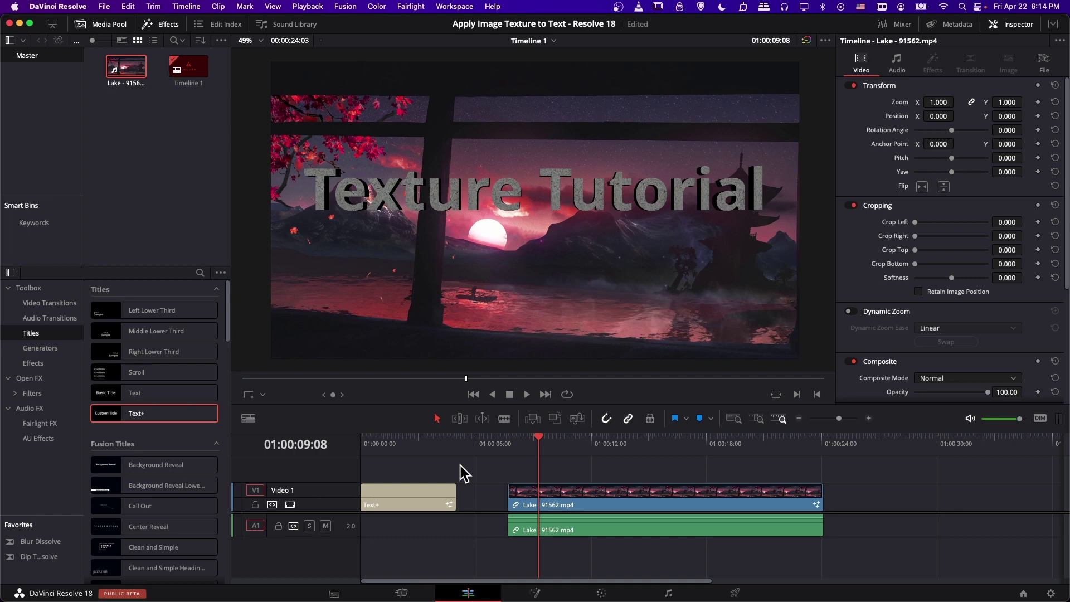
{"action": "left_click", "coordinate": [433, 454]}
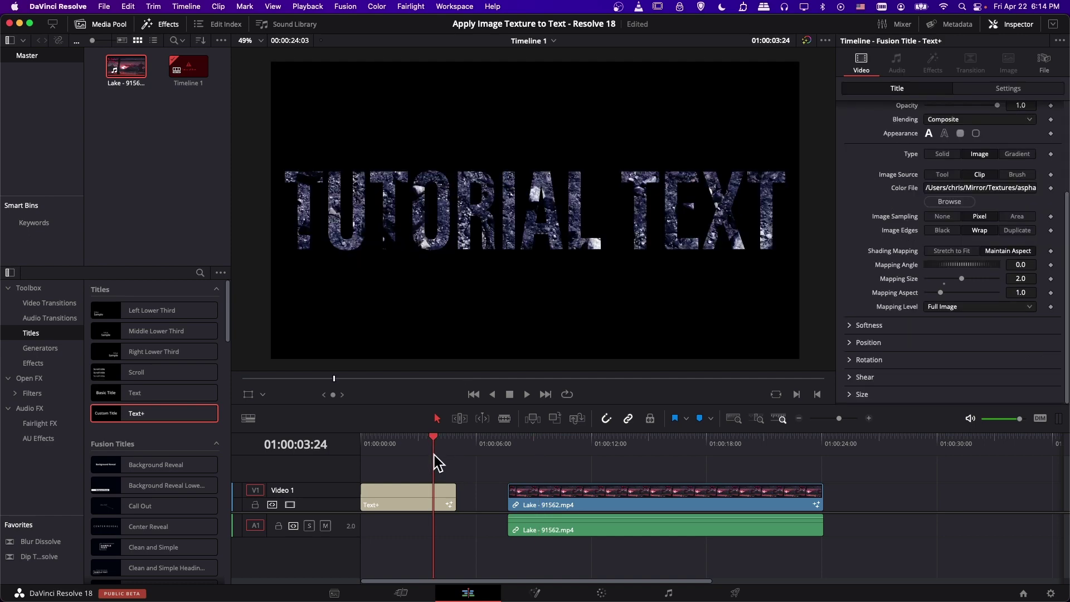
{"action": "left_click", "coordinate": [438, 496]}
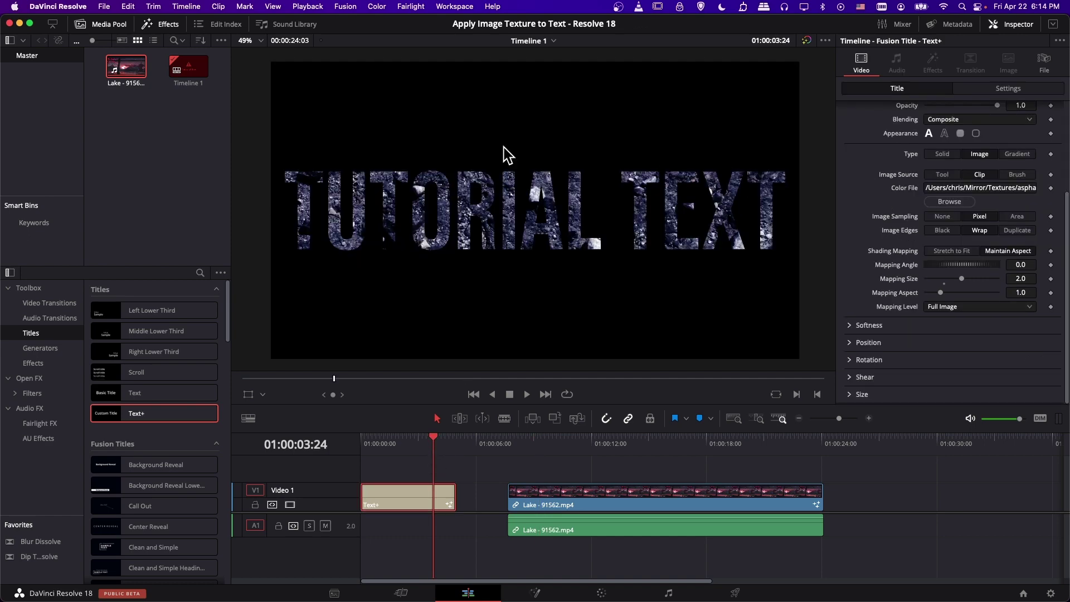
{"action": "left_click", "coordinate": [933, 201]}
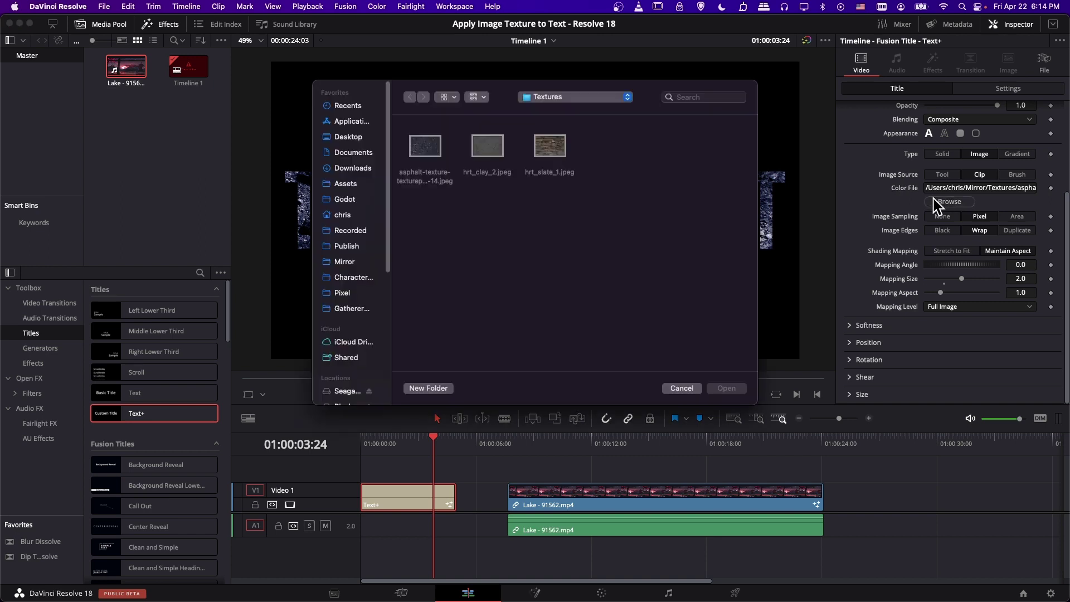
{"action": "double_click", "coordinate": [549, 146]}
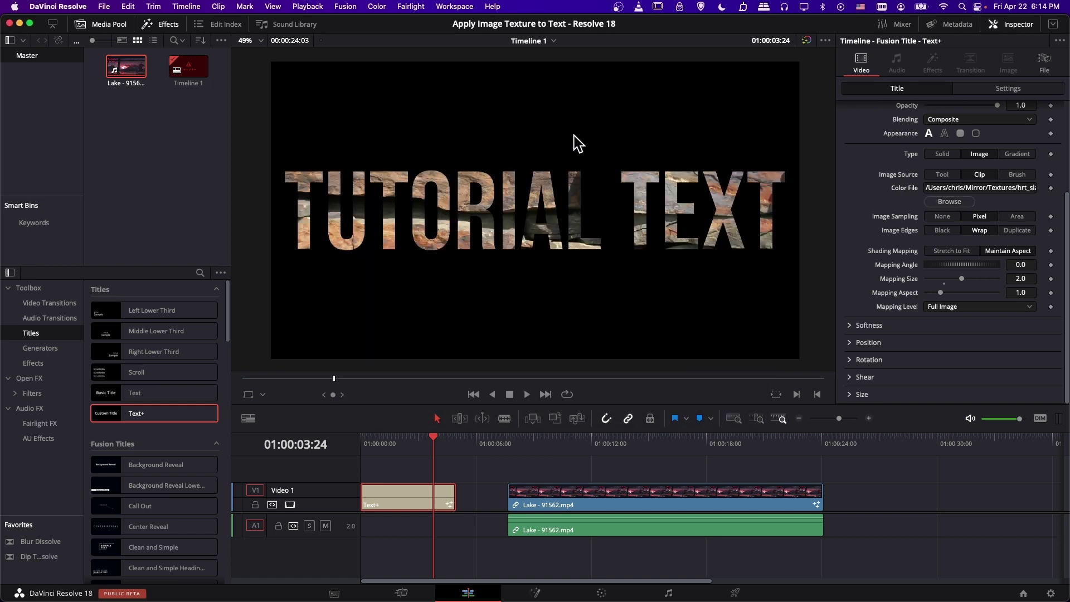